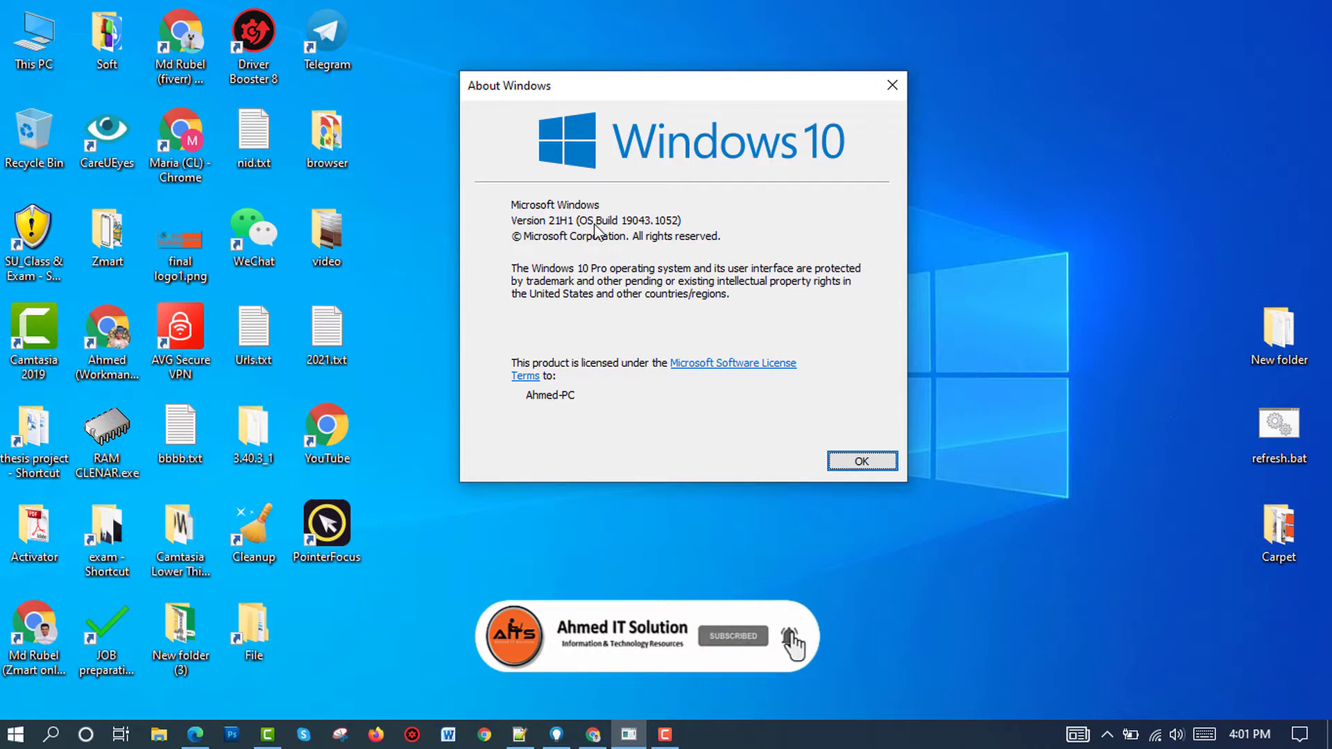
# Switch to Chrome and highlight "Windows 10 May 2021 Update (21H1)" in the featured search result
pyautogui.click(593, 734)
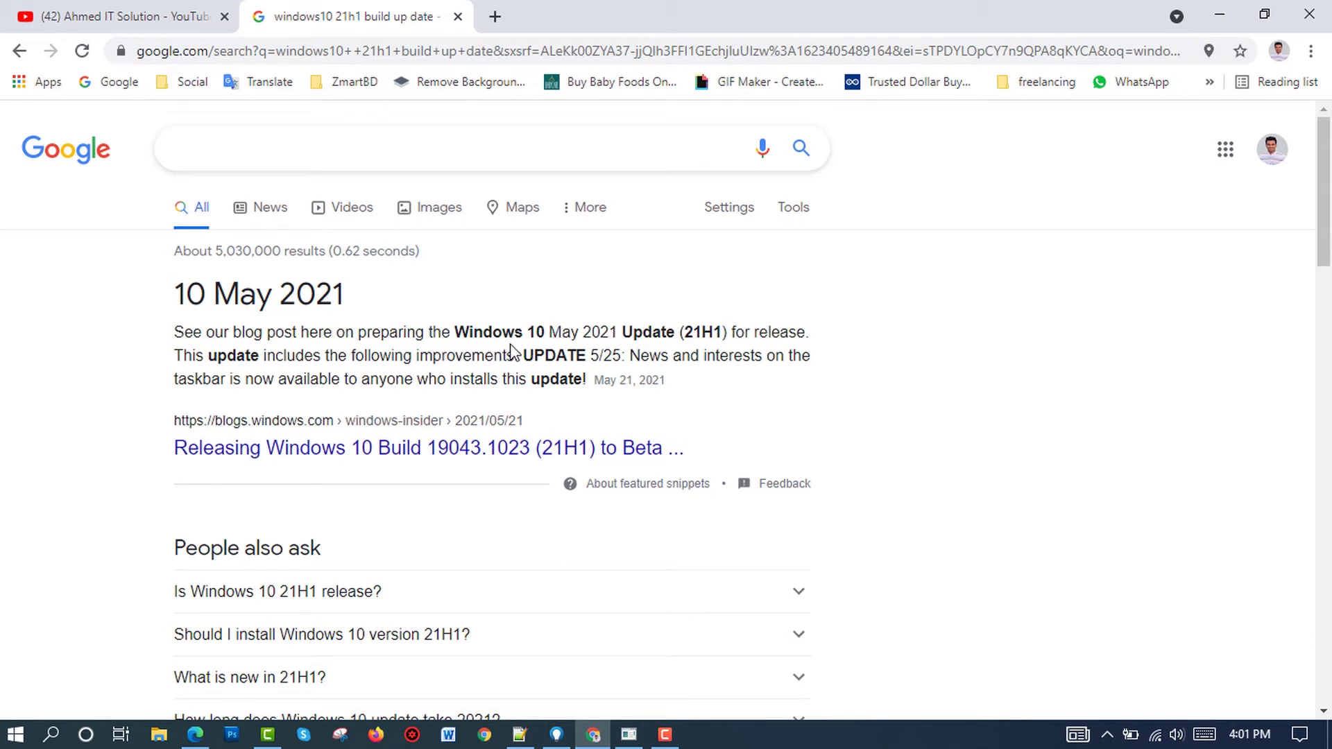
pyautogui.moveTo(455, 331); pyautogui.dragTo(714, 332)
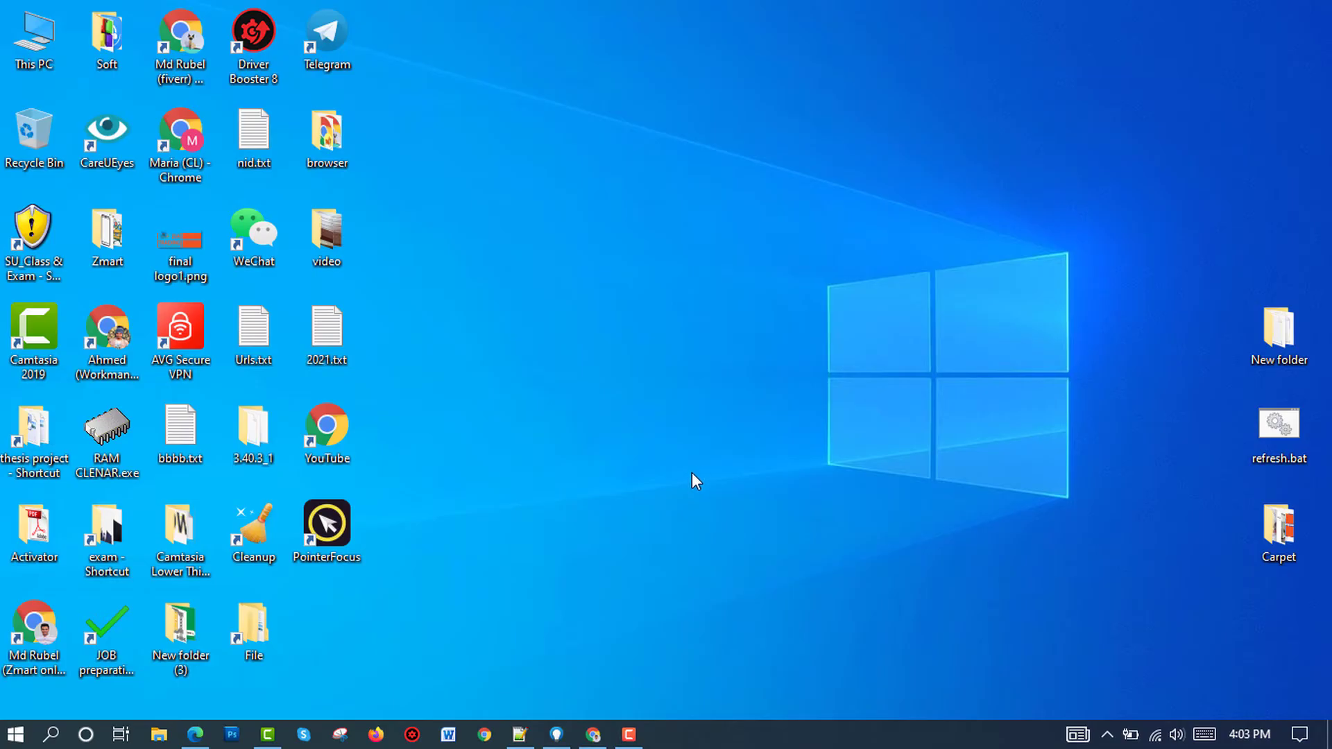
# Switch to the Tips app, open the What's new collection and view the News and interests feed
pyautogui.click(556, 733)
pyautogui.scroll(3, 210, 398)
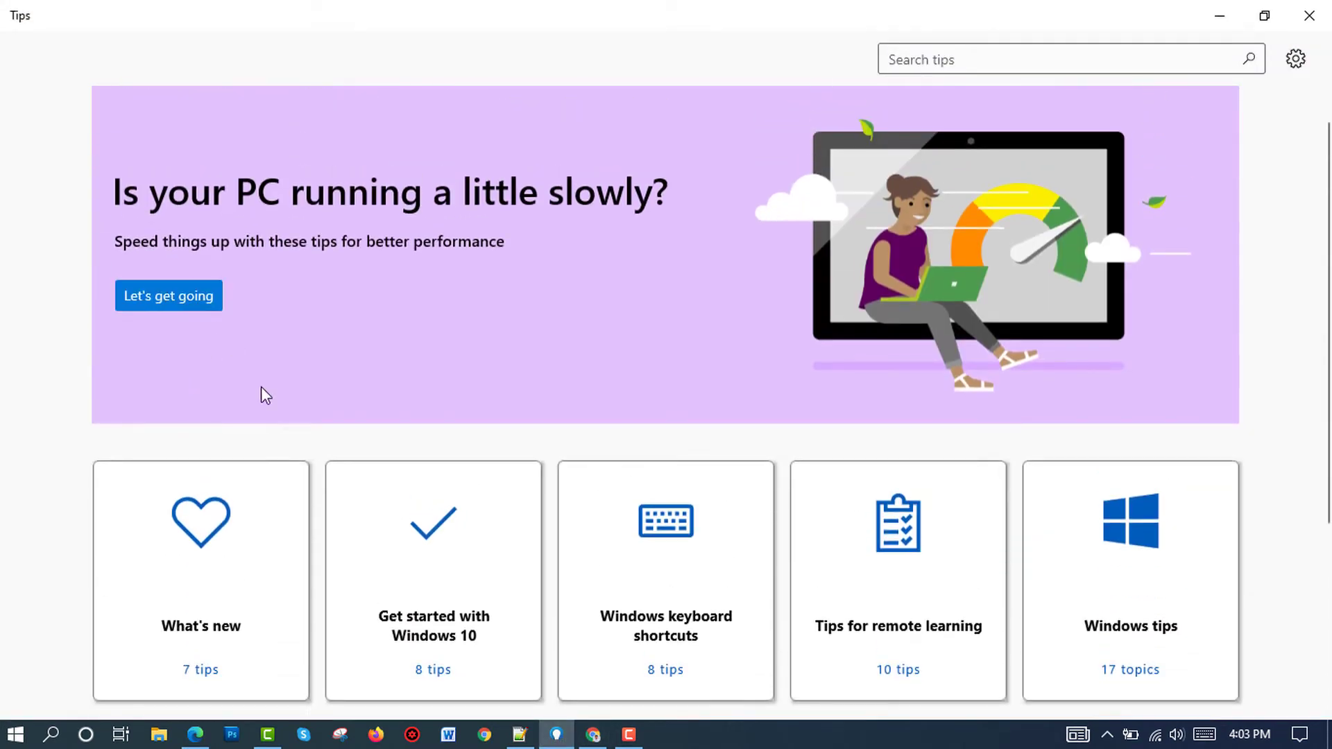
pyautogui.scroll(-2, 261, 393)
pyautogui.scroll(3, 205, 430)
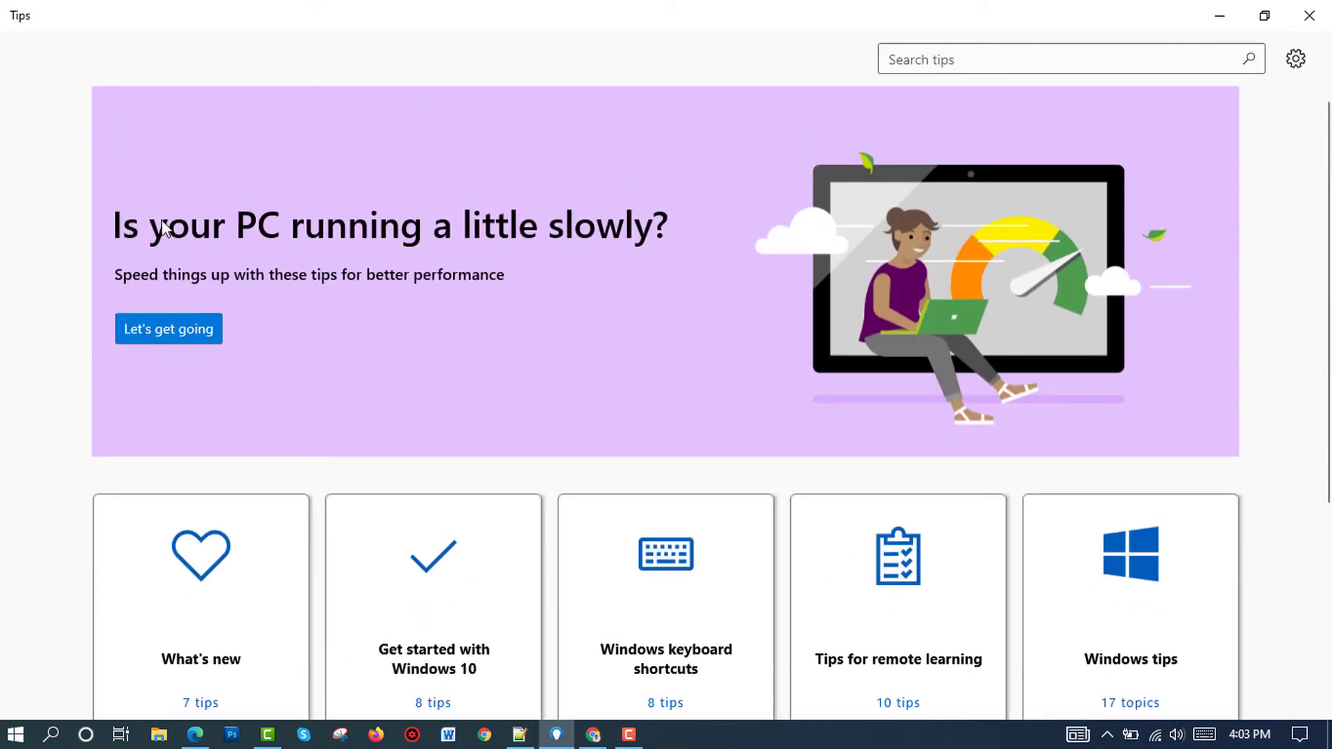
pyautogui.scroll(-4, 214, 571)
pyautogui.click(194, 417)
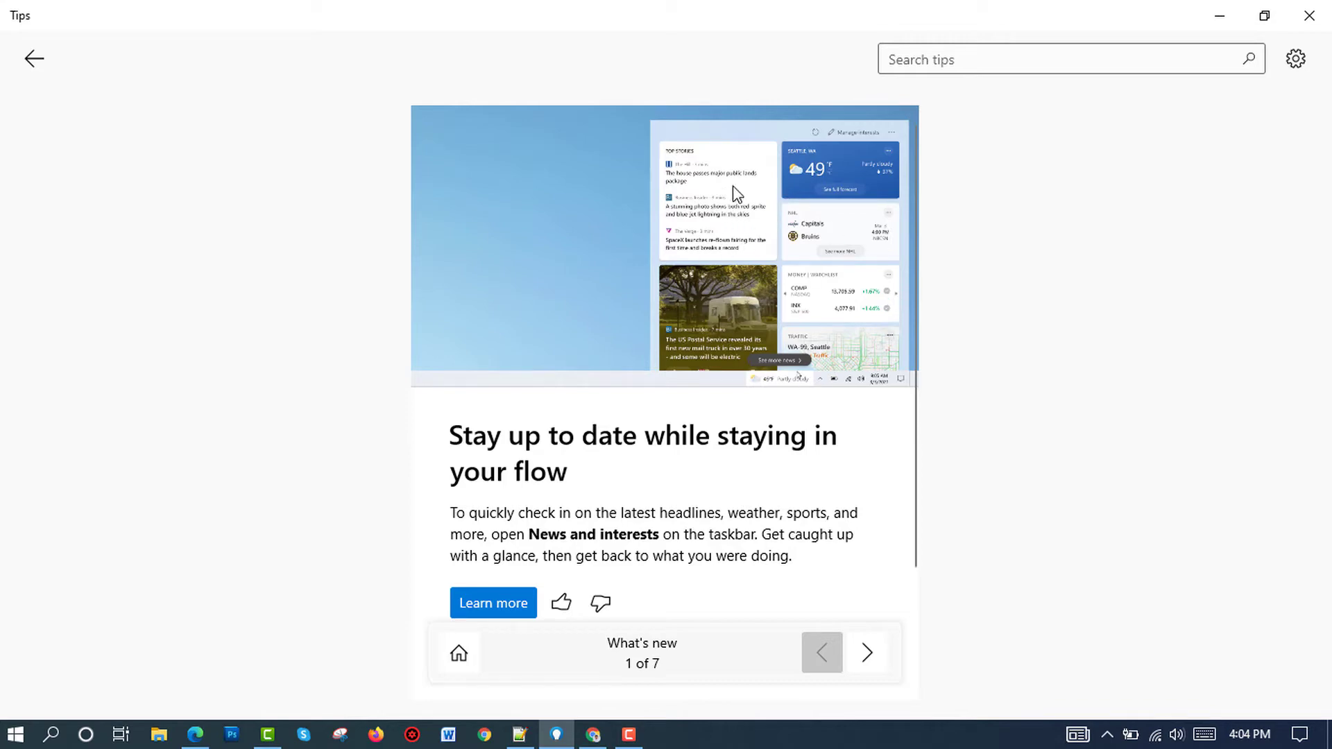
pyautogui.click(1077, 734)
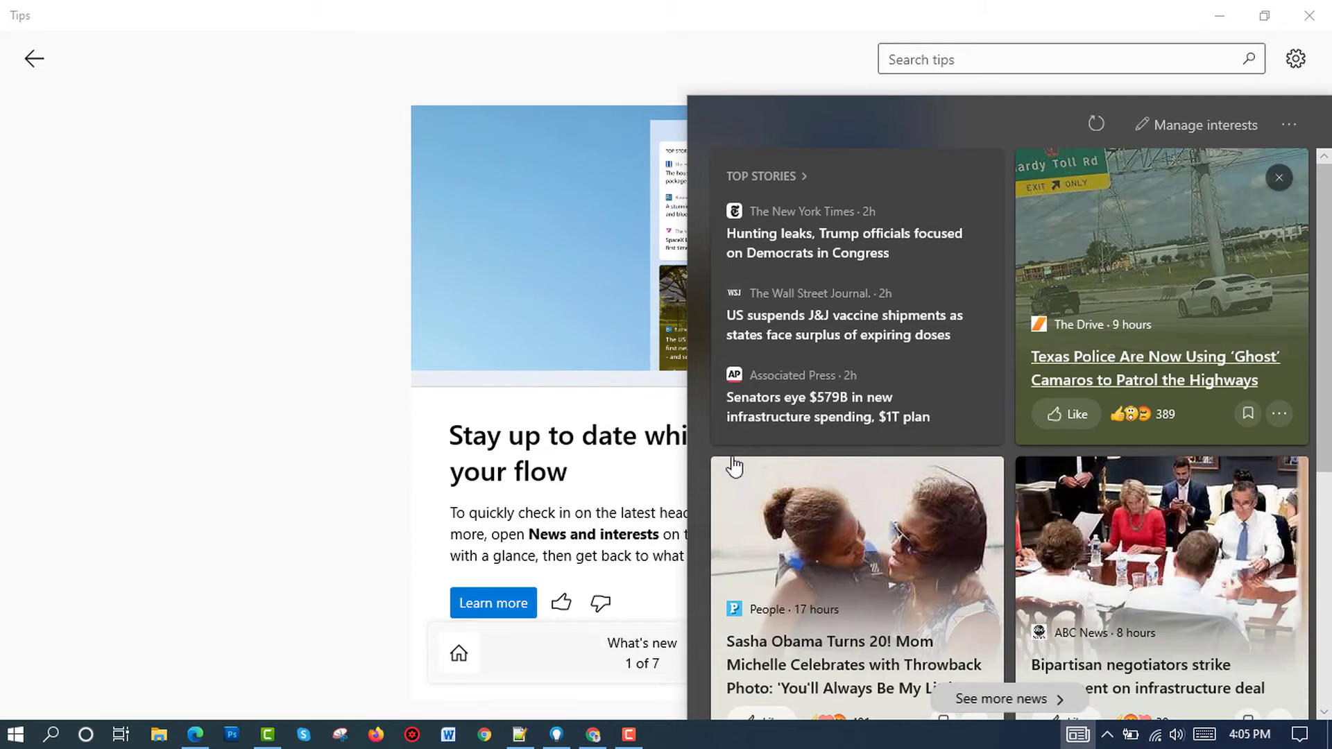
# Page through the What's new tips up to the one about adding emoji from the keyboard
pyautogui.click(867, 652)
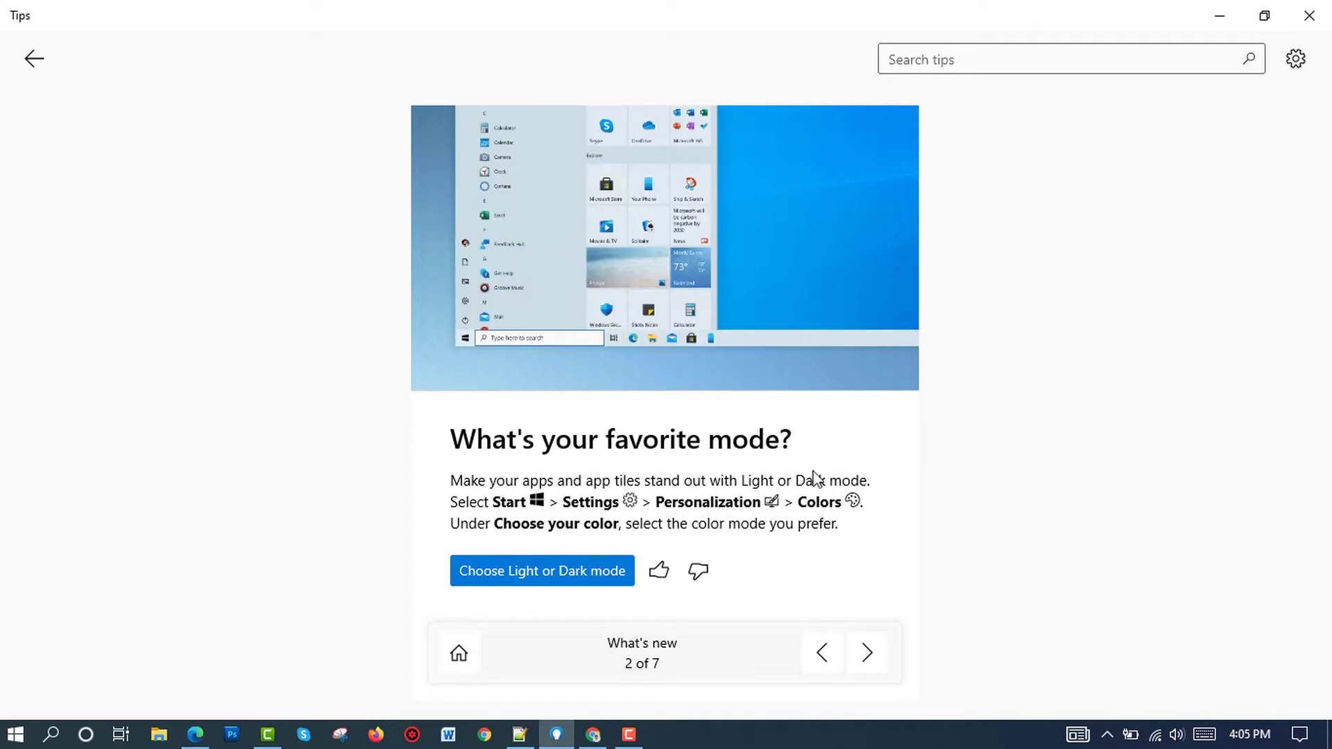
pyautogui.click(866, 652)
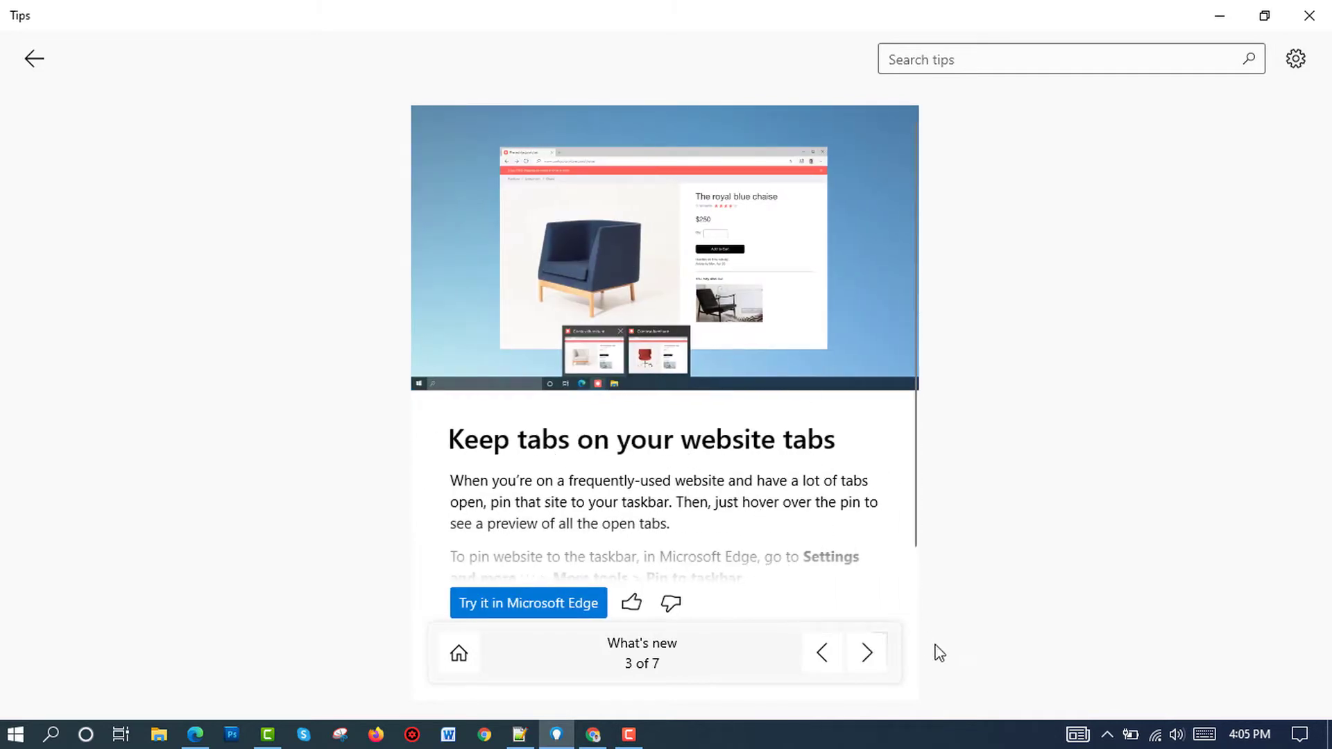
pyautogui.click(876, 648)
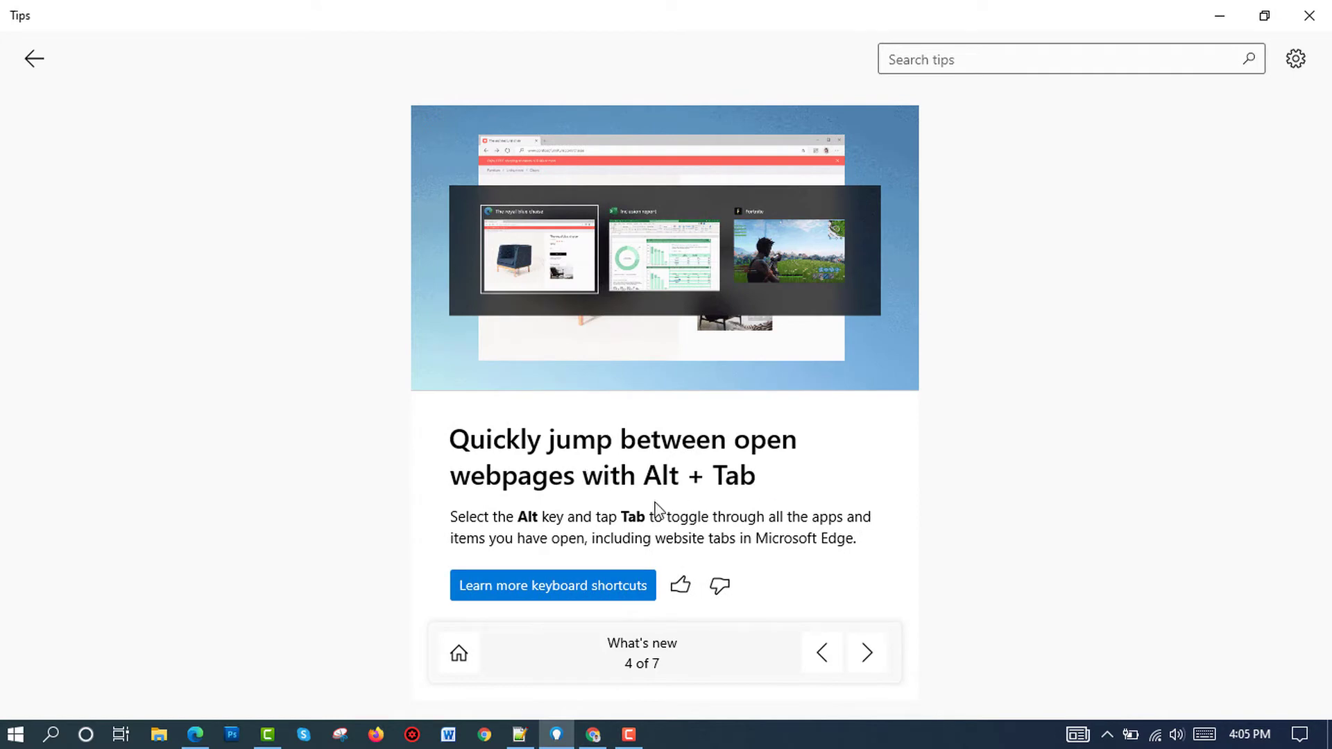
pyautogui.click(868, 651)
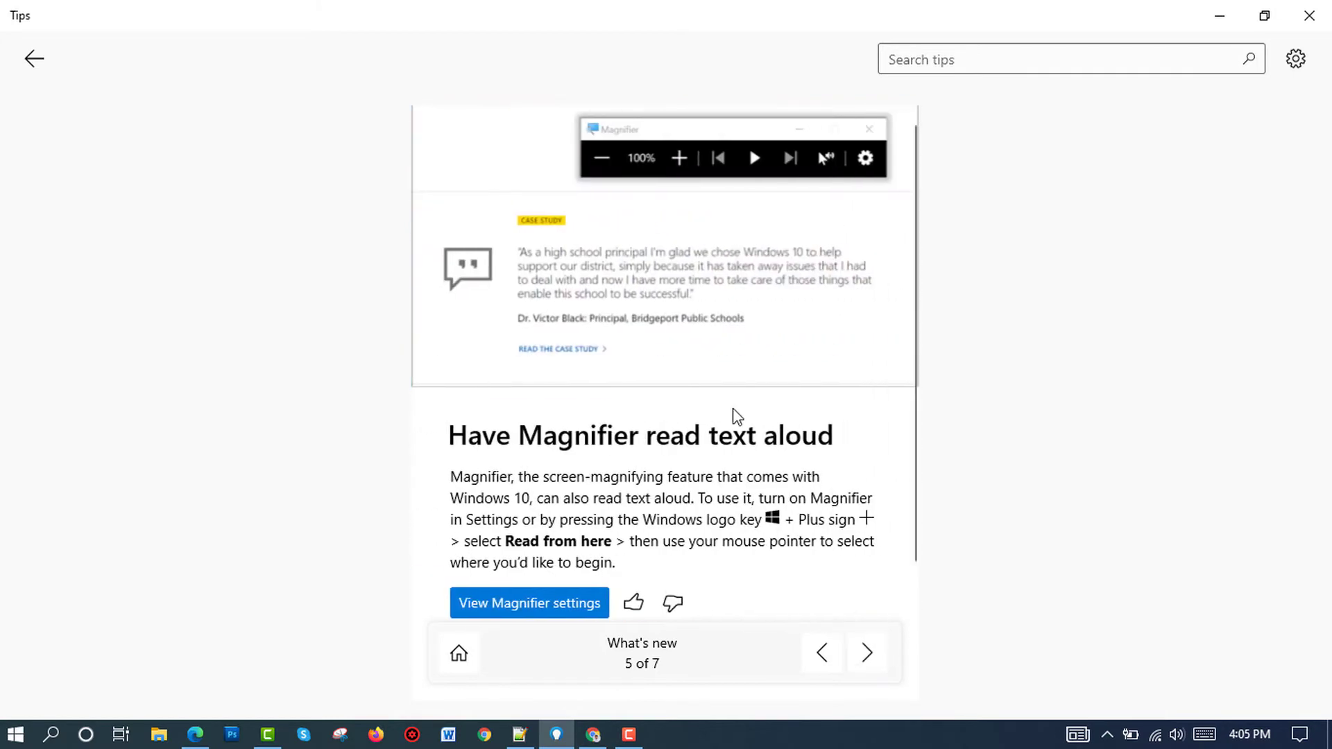
pyautogui.click(868, 652)
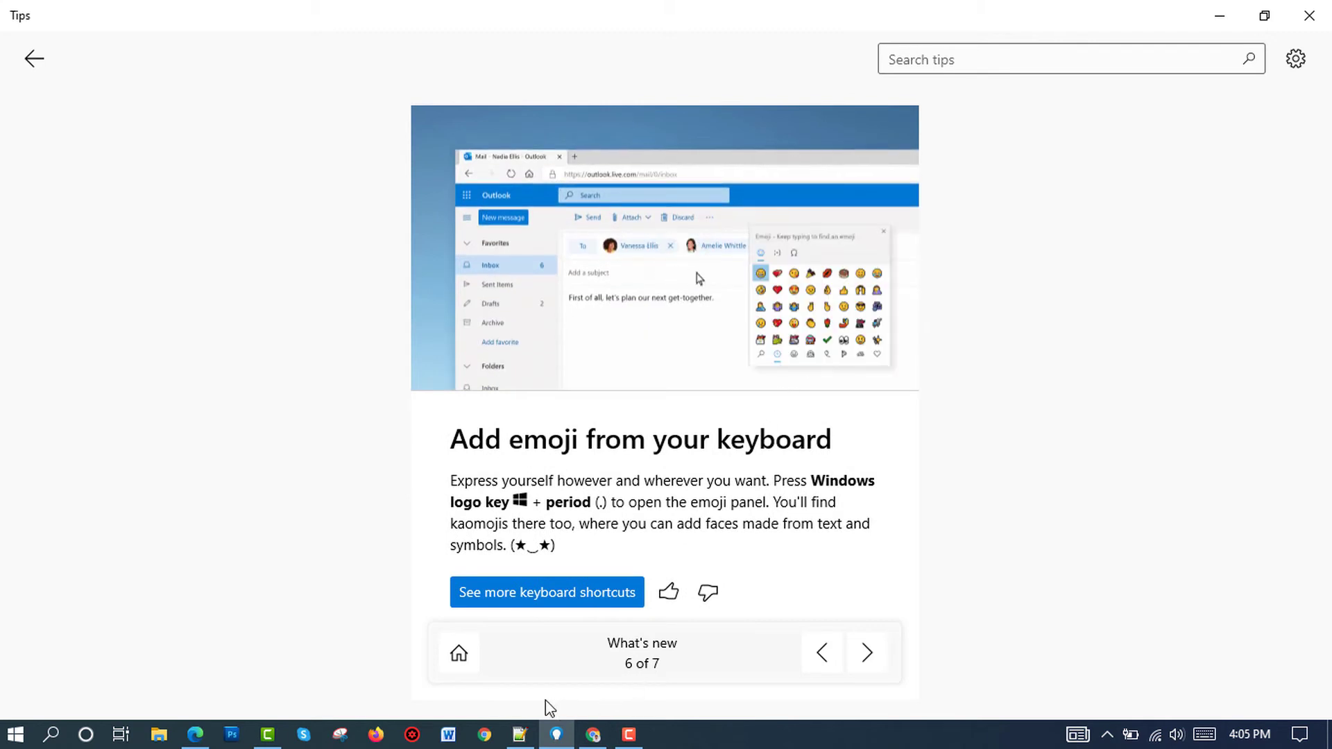
# Switch to Notepad++, add five blank lines above "Download Link:" and place the cursor on line 5
pyautogui.click(527, 734)
pyautogui.click(555, 396)
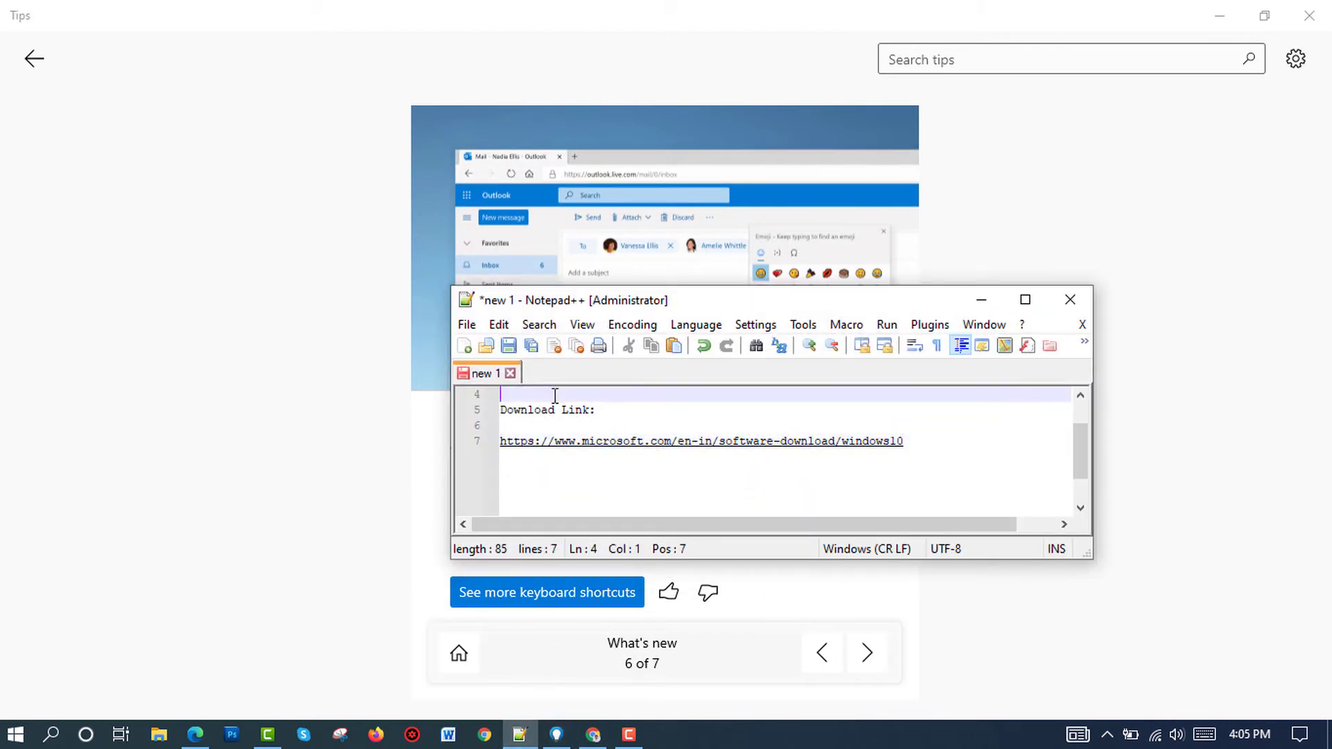
pyautogui.press('Return')
pyautogui.press('Return')
pyautogui.press('Return')
pyautogui.press('Return')
pyautogui.press('Return')
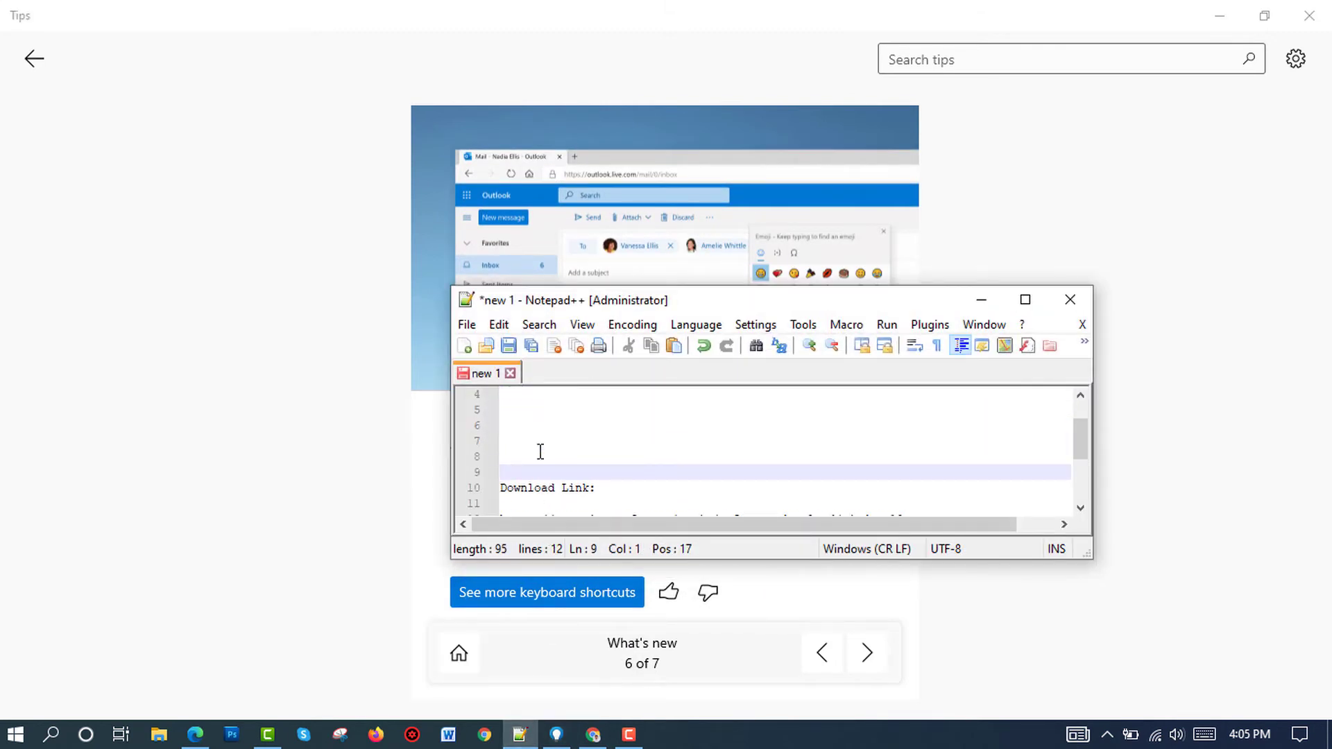
pyautogui.click(517, 411)
pyautogui.moveTo(798, 303)
pyautogui.mouseDown()
pyautogui.moveTo(1104, 573)
pyautogui.moveTo(891, 246)
pyautogui.moveTo(1105, 474)
pyautogui.moveTo(849, 523)
pyautogui.moveTo(788, 495)
pyautogui.moveTo(794, 367)
pyautogui.moveTo(814, 375)
pyautogui.moveTo(796, 320)
pyautogui.mouseUp()
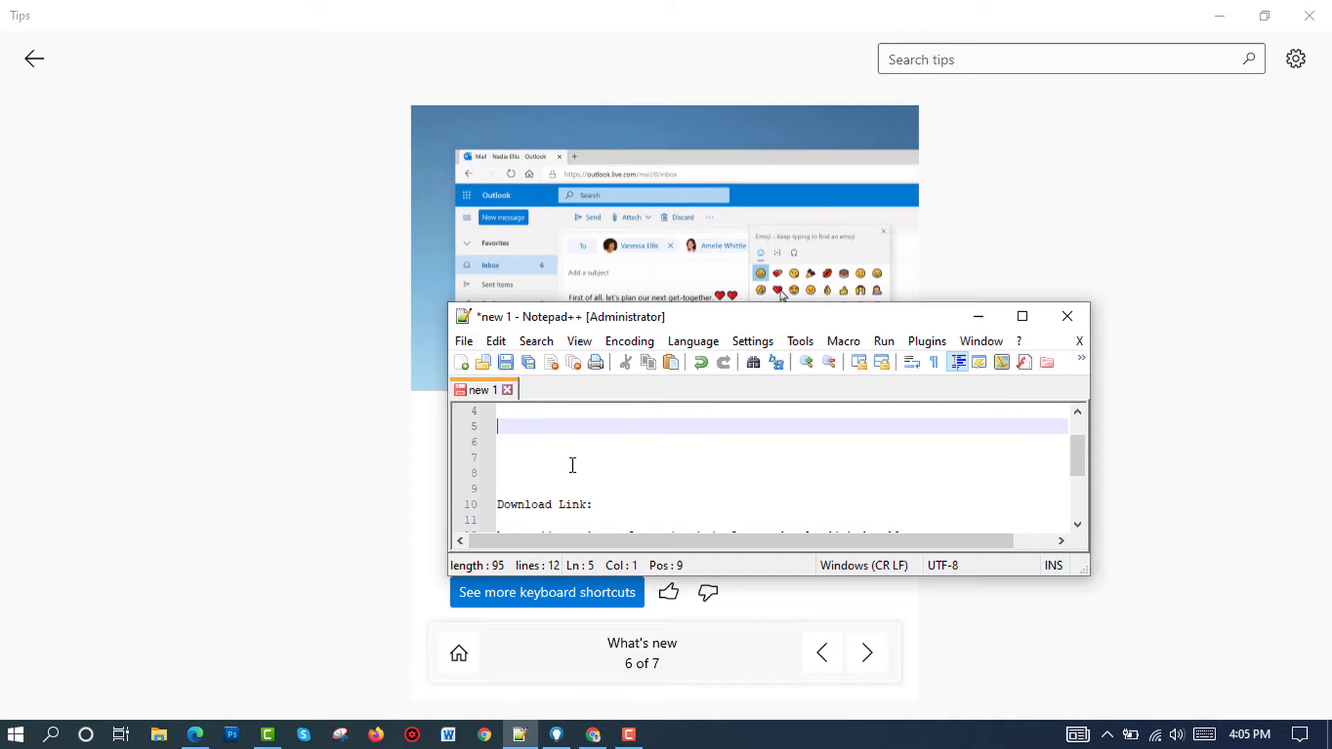
# Insert three smiling-face emojis, a grinning face and a kiss mark on line 5 using the Windows emoji panel
pyautogui.press('super+period')
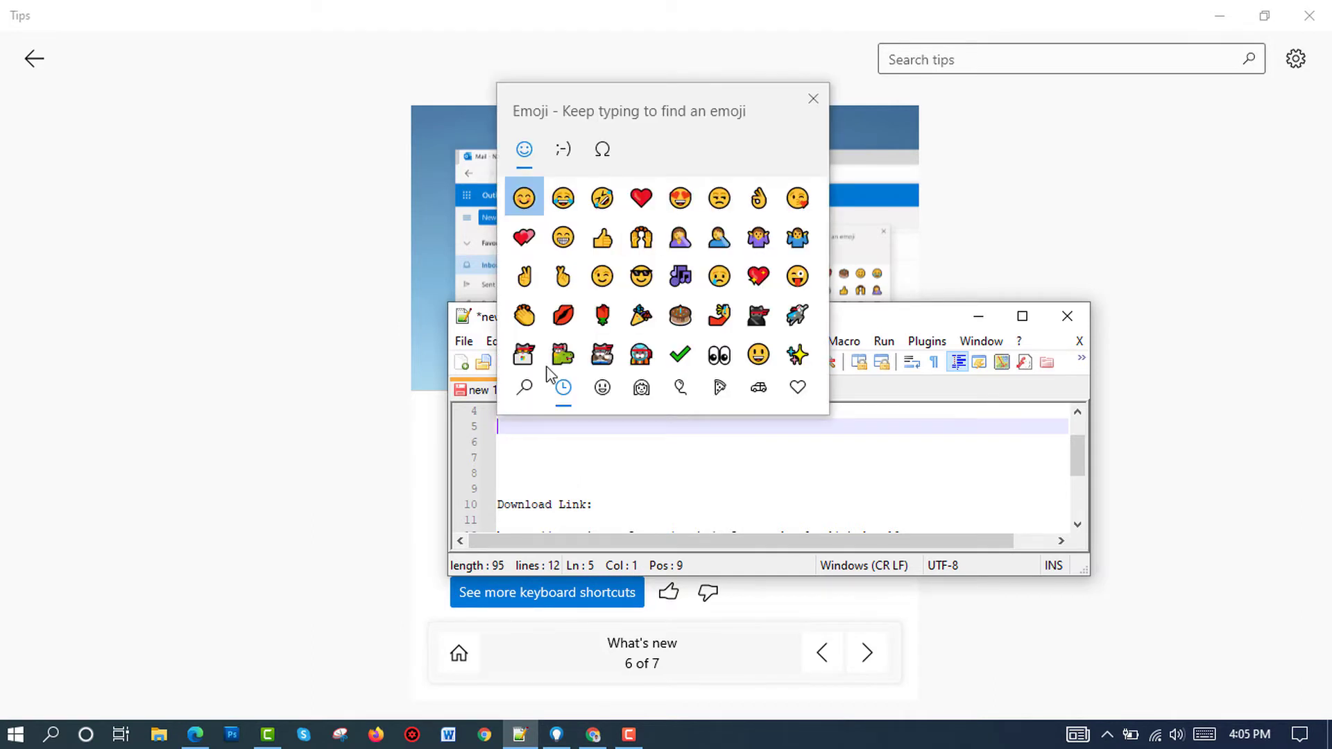
pyautogui.moveTo(630, 112); pyautogui.dragTo(988, 220)
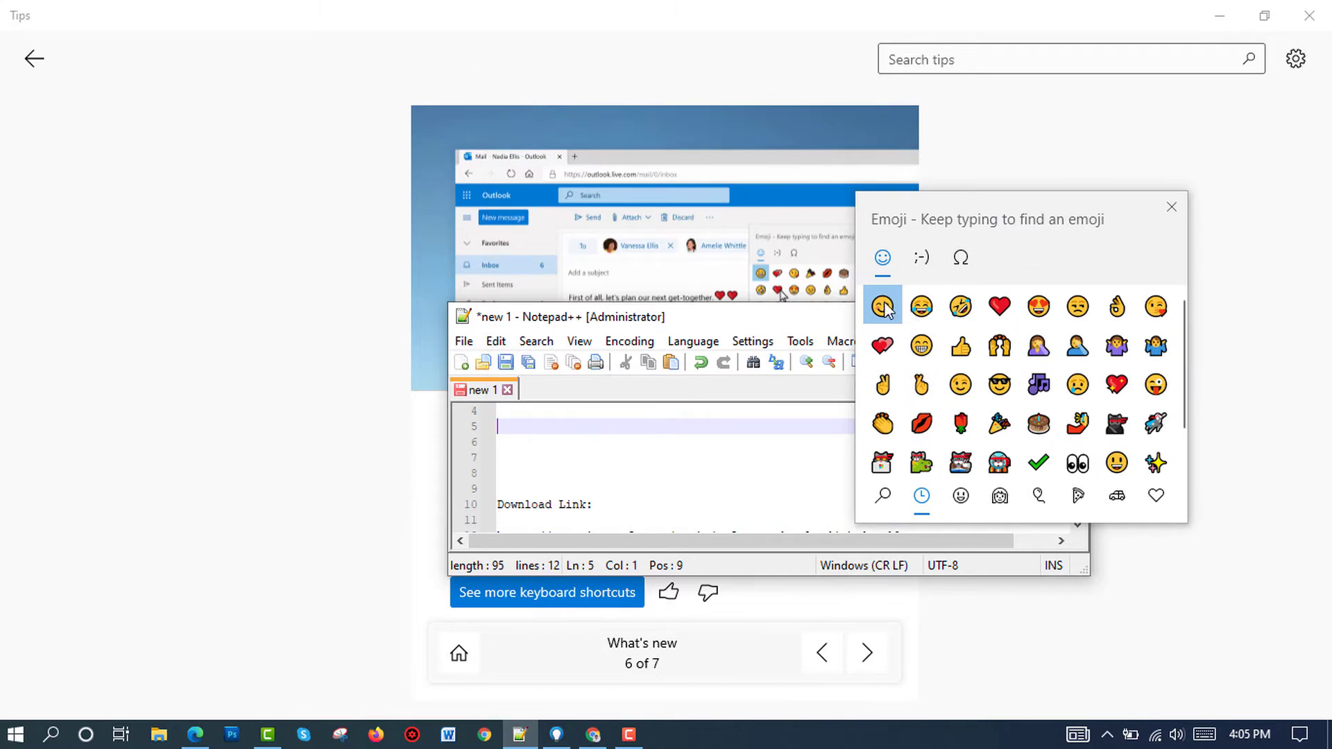
pyautogui.press('Return')
pyautogui.press('Return')
pyautogui.press('Return')
pyautogui.click(921, 346)
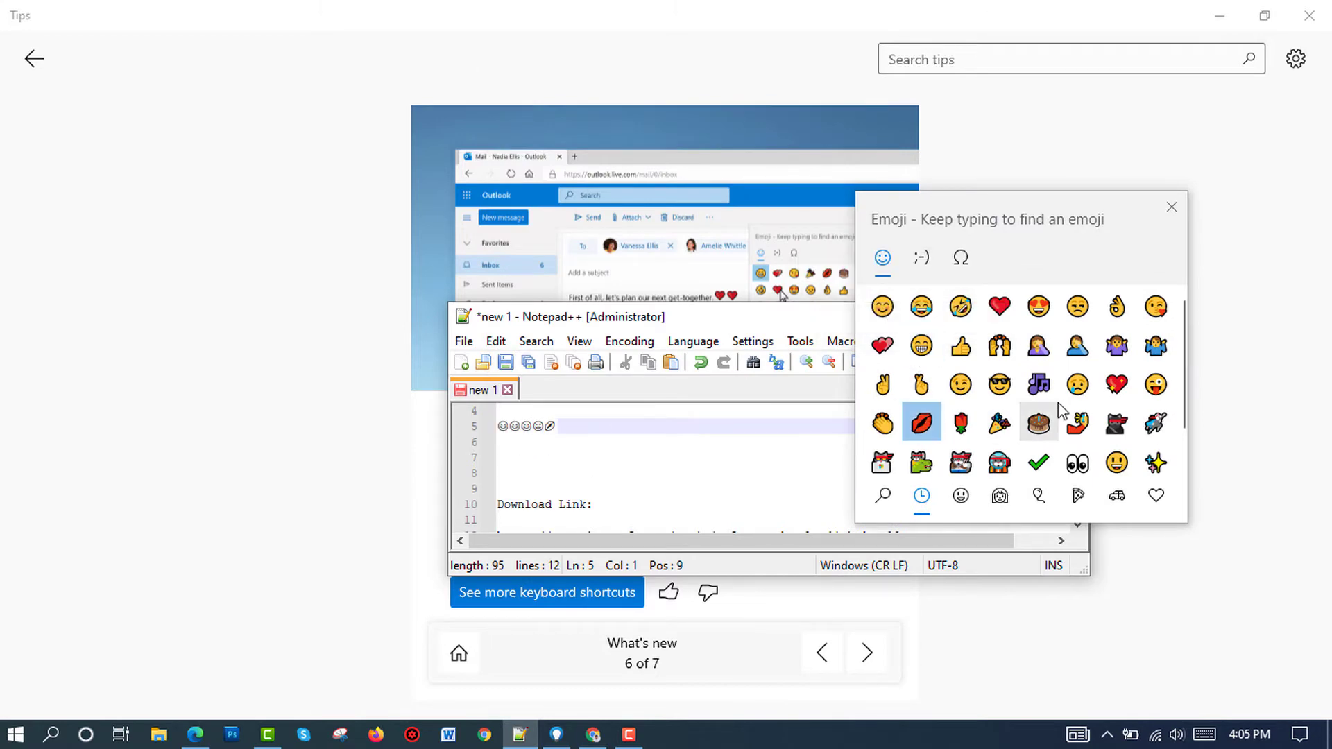
pyautogui.click(921, 423)
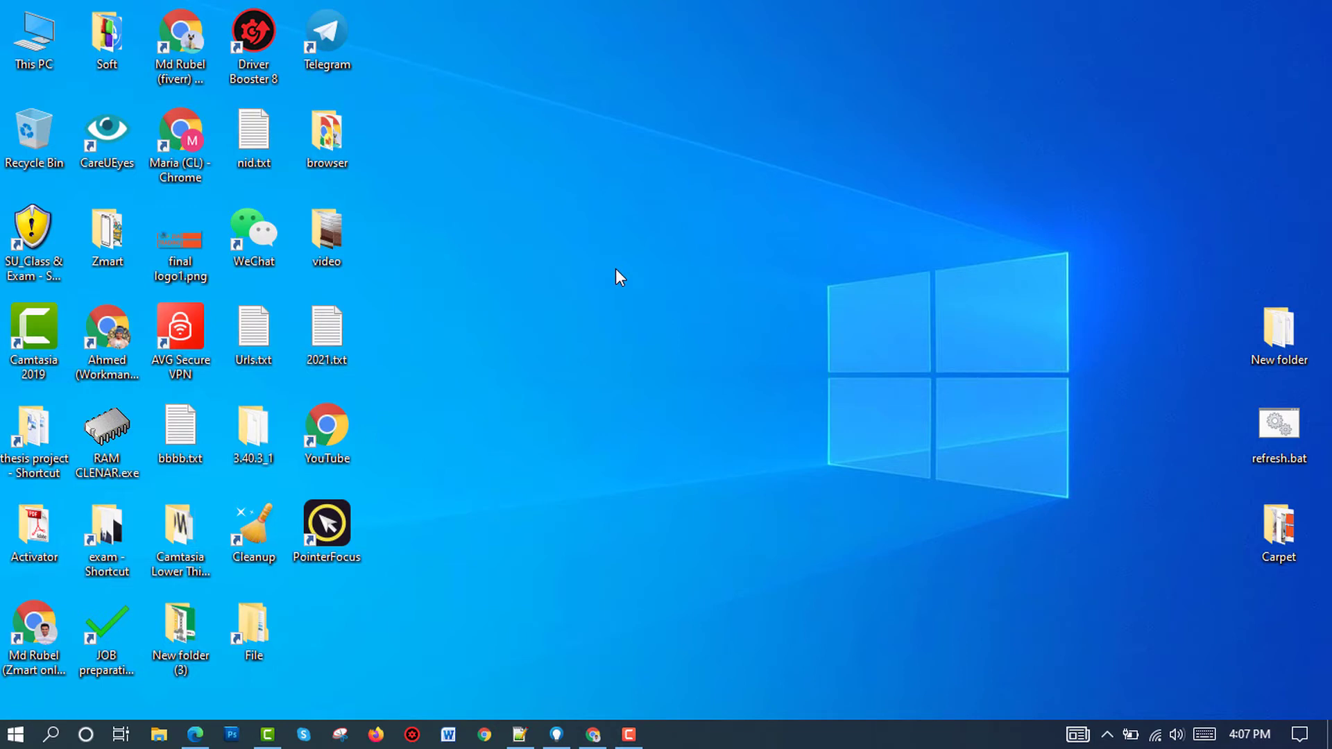
# Switch to Chrome and view the home page of the Ahmed IT Solution YouTube channel
pyautogui.click(593, 734)
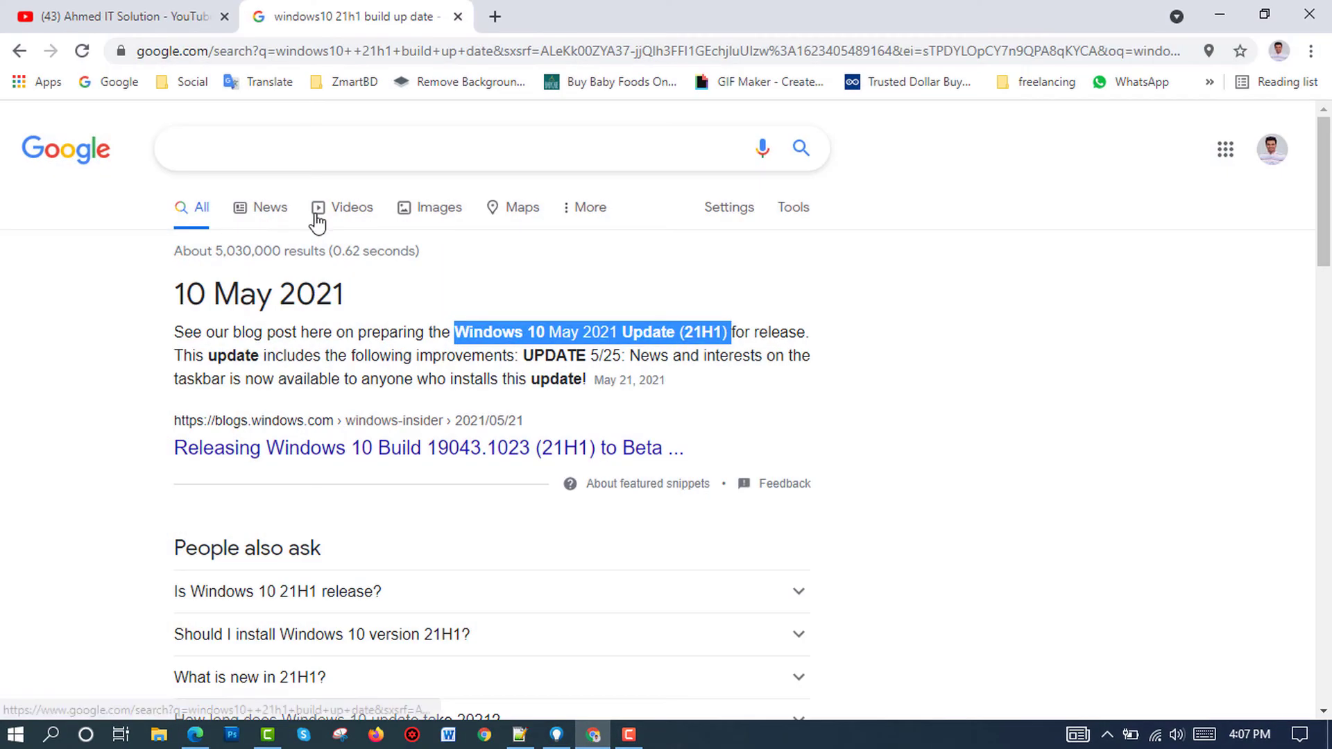
pyautogui.click(48, 11)
pyautogui.scroll(10, 568, 264)
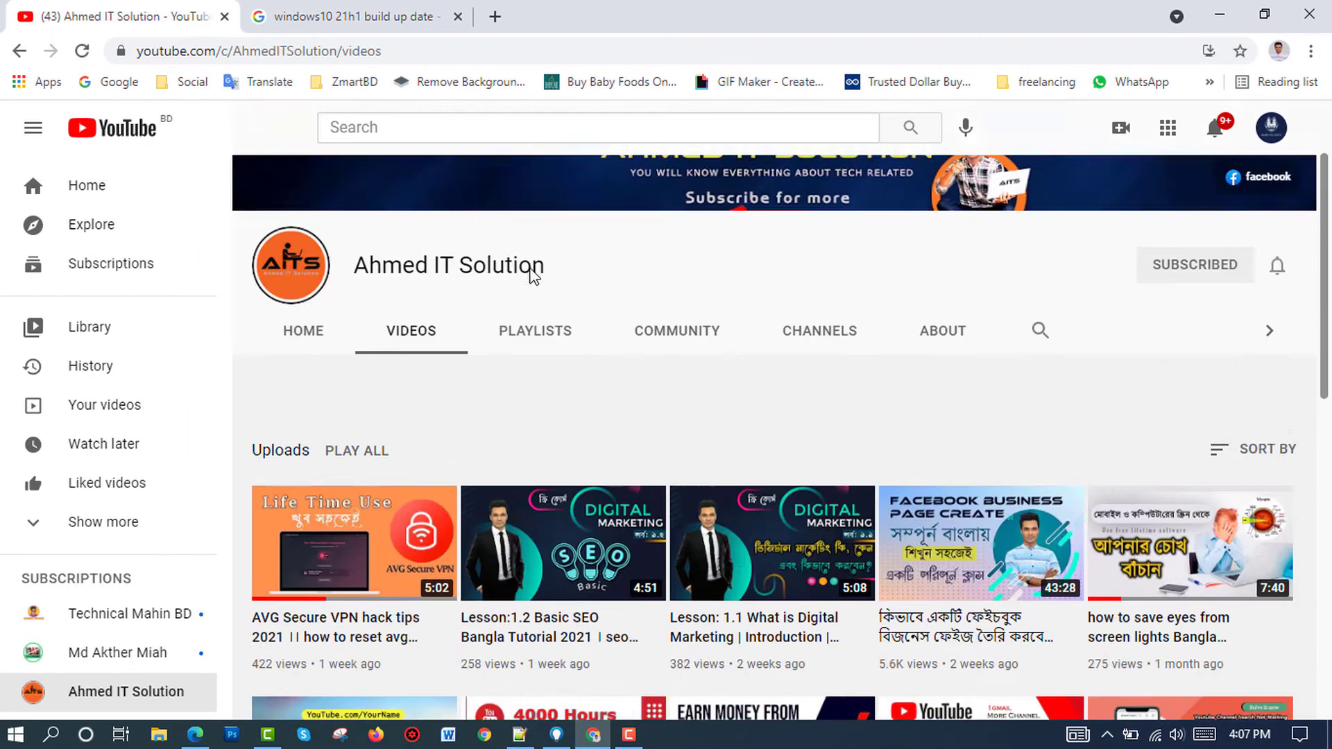
pyautogui.hotkey('alt', 'Left')
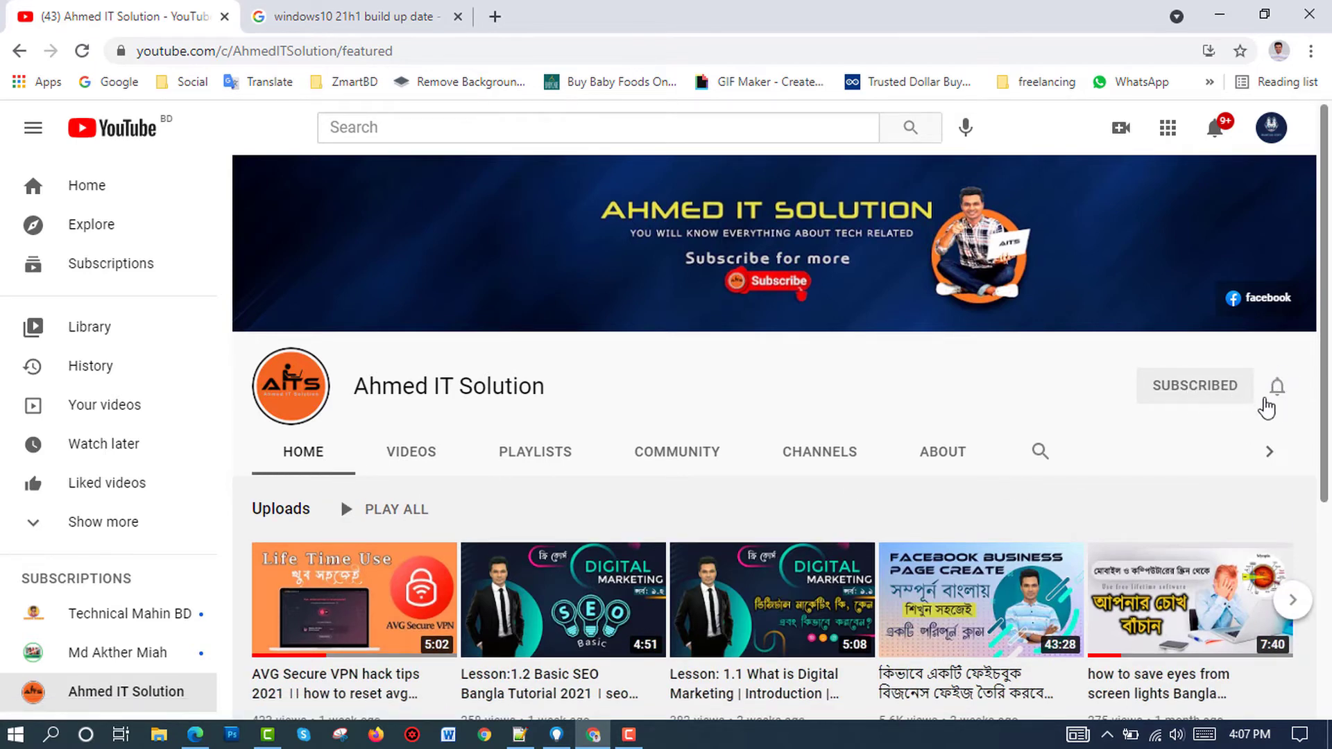
# Check for new updates on the Windows Update page of Windows Settings and close Settings
pyautogui.press('super+d')
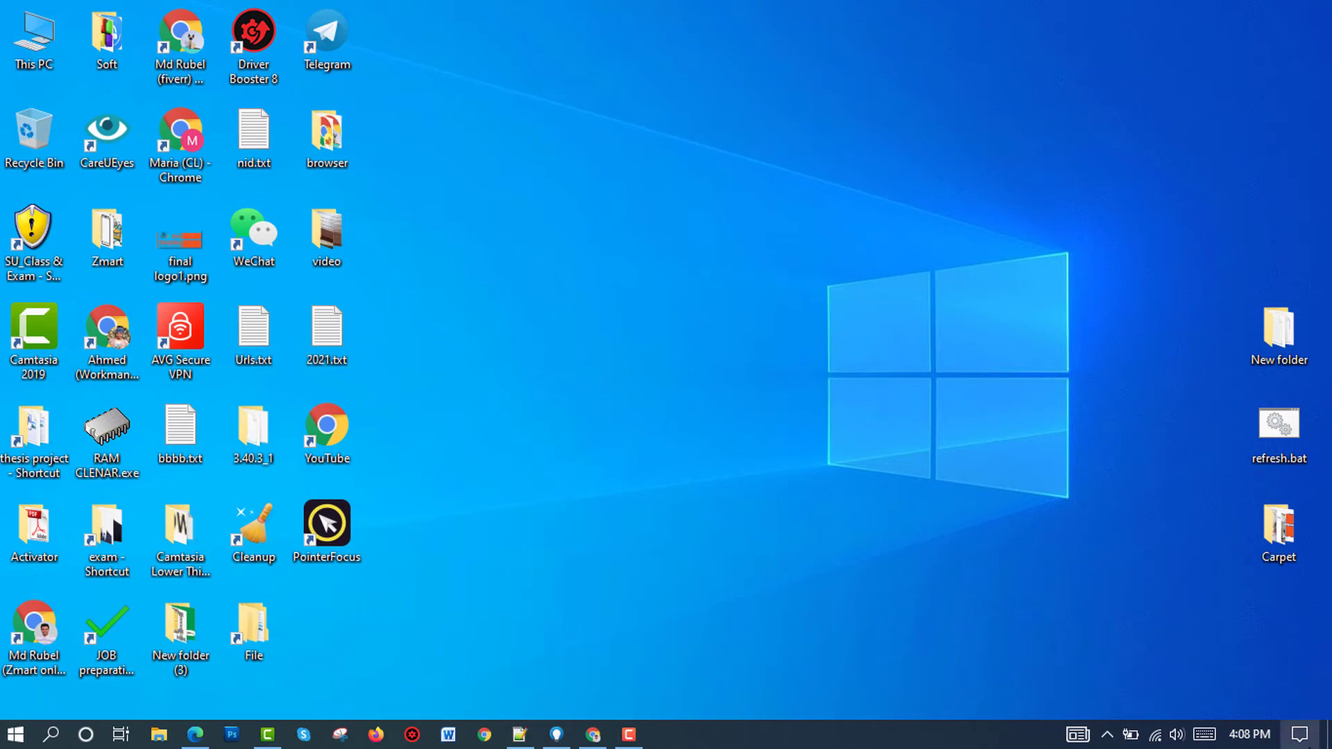
pyautogui.click(1299, 734)
pyautogui.click(1171, 464)
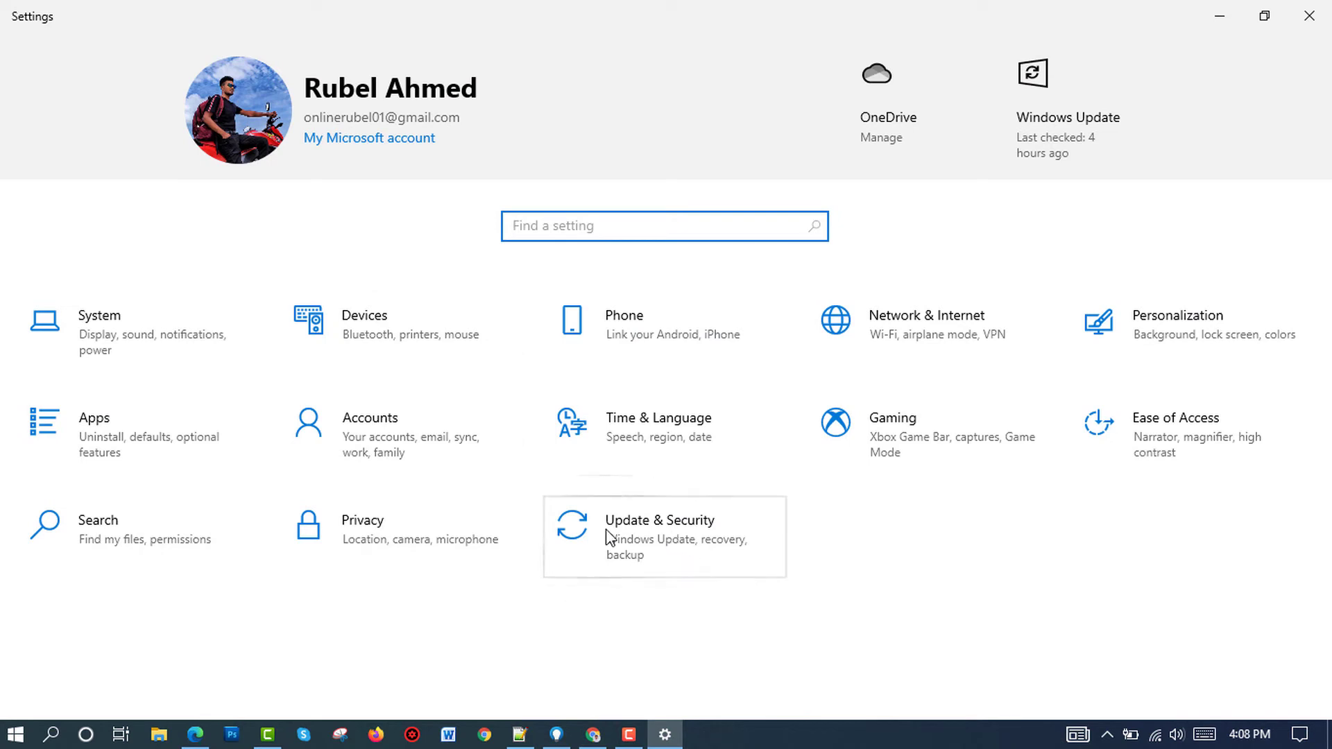
pyautogui.click(659, 534)
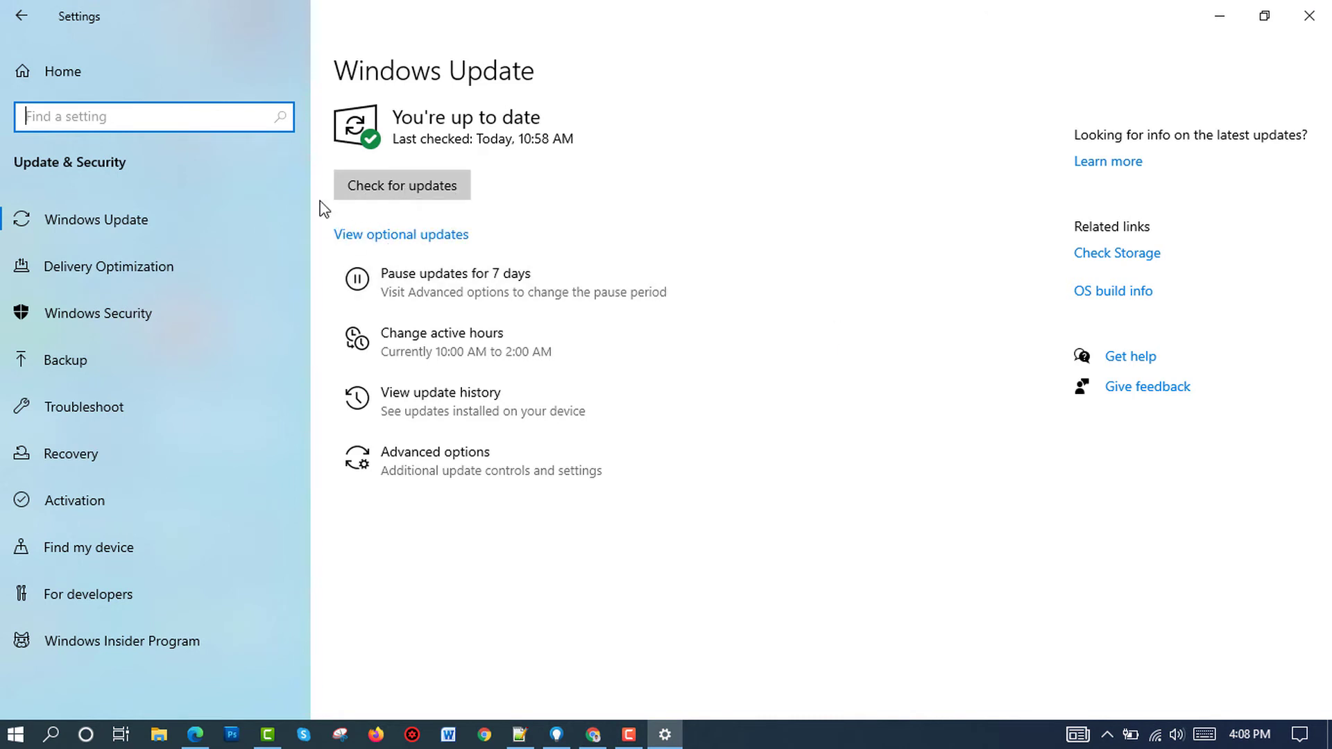
pyautogui.click(411, 193)
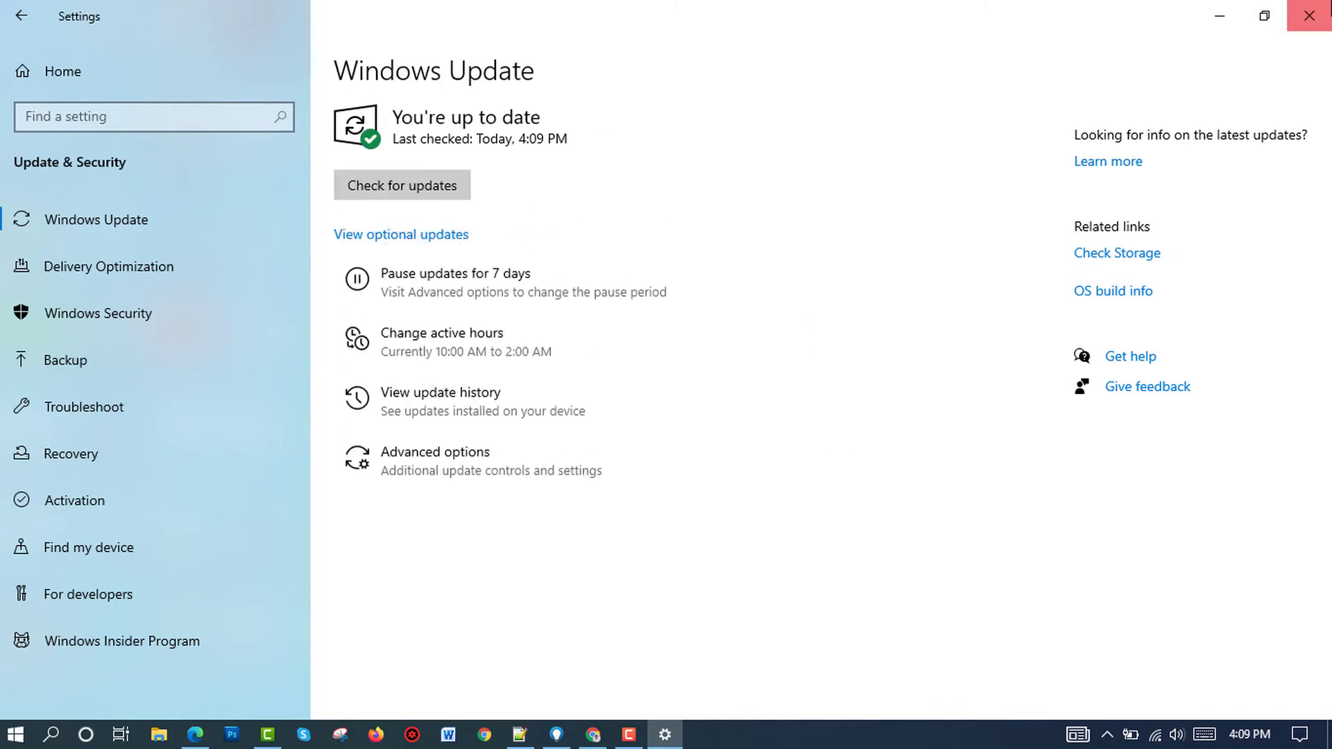
pyautogui.click(1309, 15)
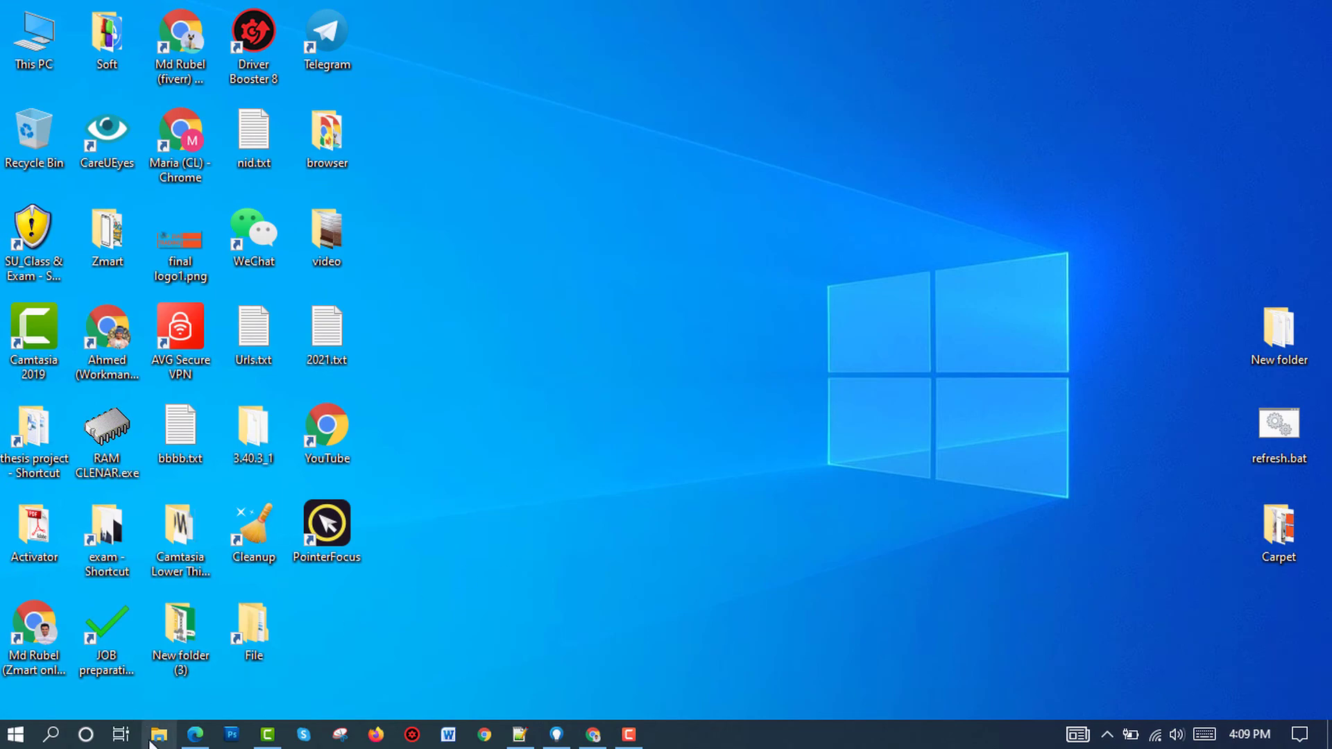
# Switch to Edge and review the Windows 10 May 2021 Update section and the address of Microsoft's Download Windows 10 page
pyautogui.click(195, 734)
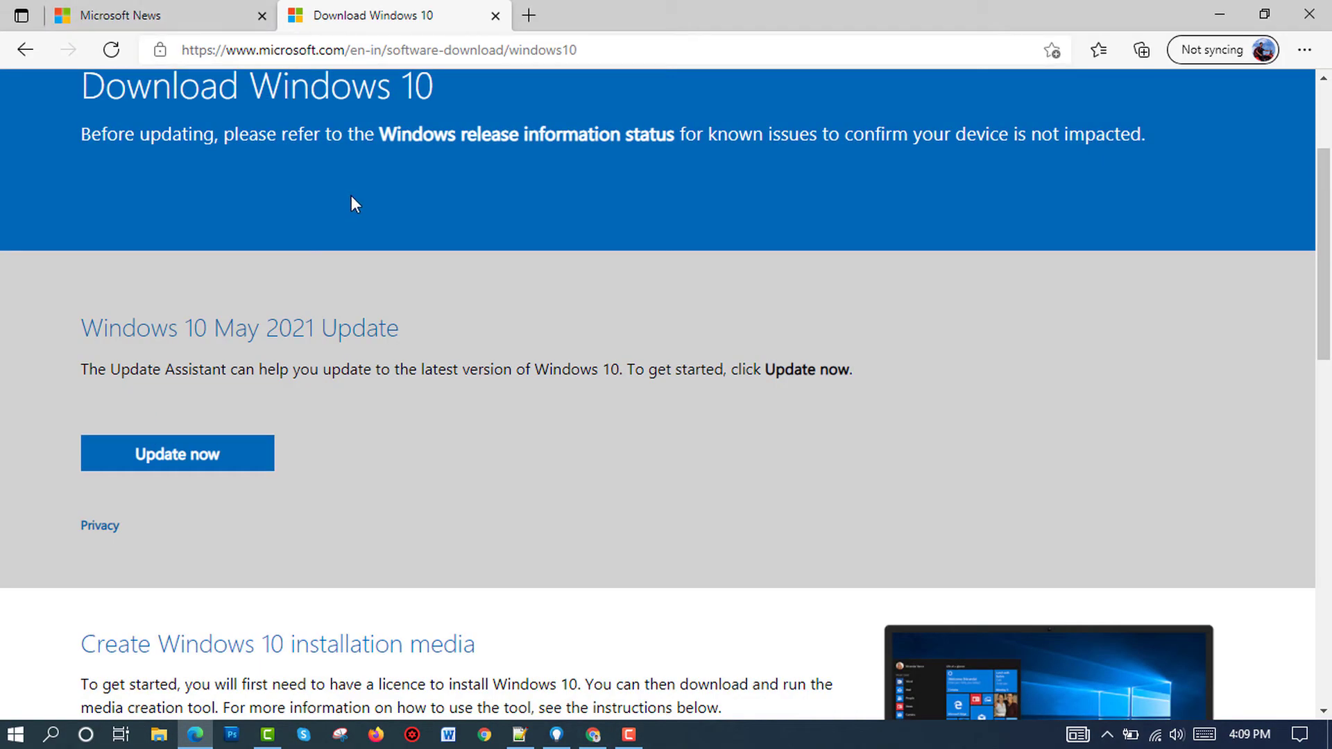
pyautogui.scroll(3, 376, 189)
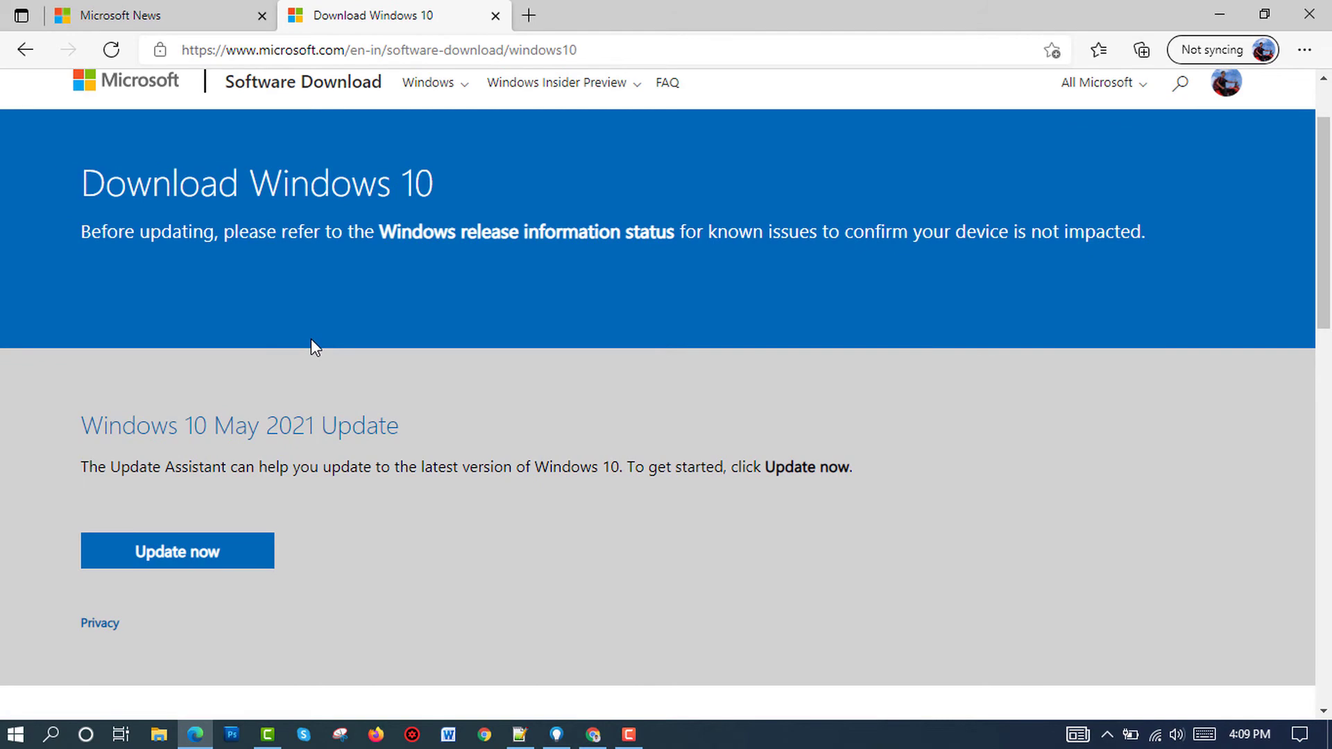
pyautogui.scroll(-2, 219, 352)
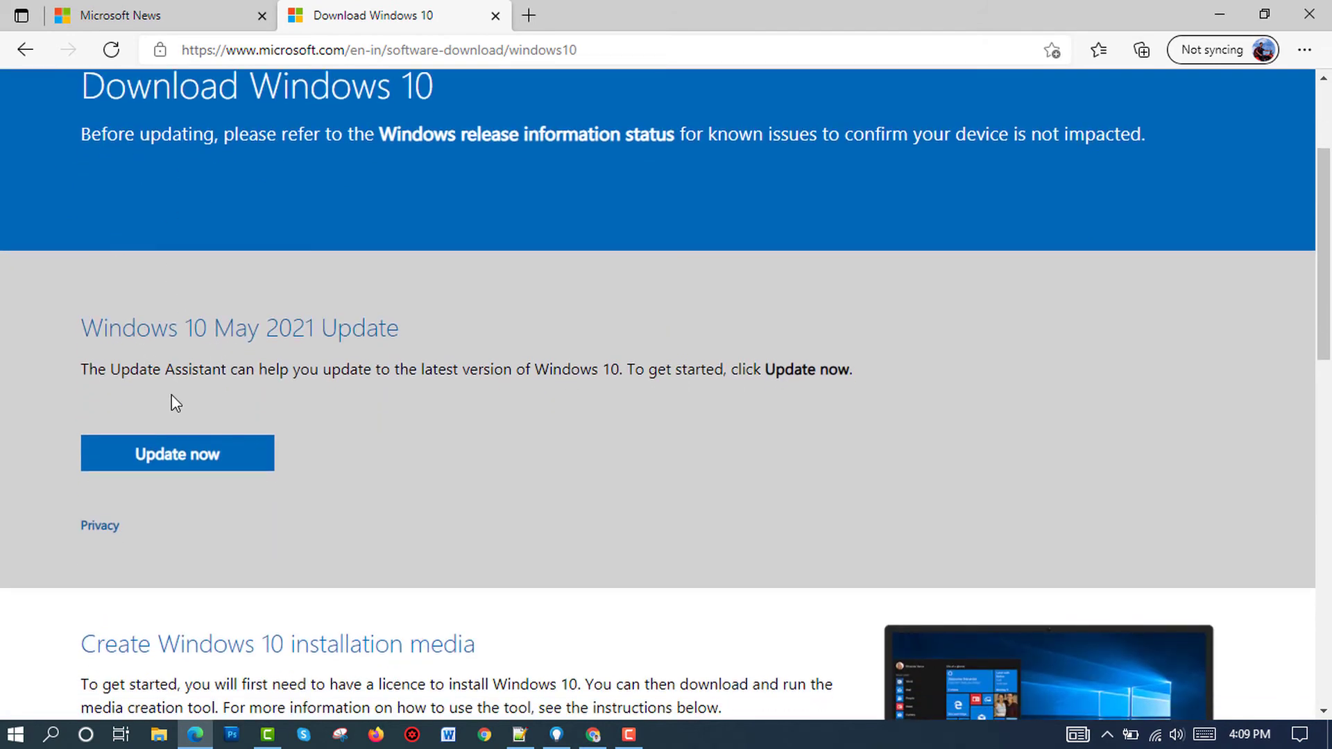
pyautogui.moveTo(87, 329); pyautogui.dragTo(420, 319)
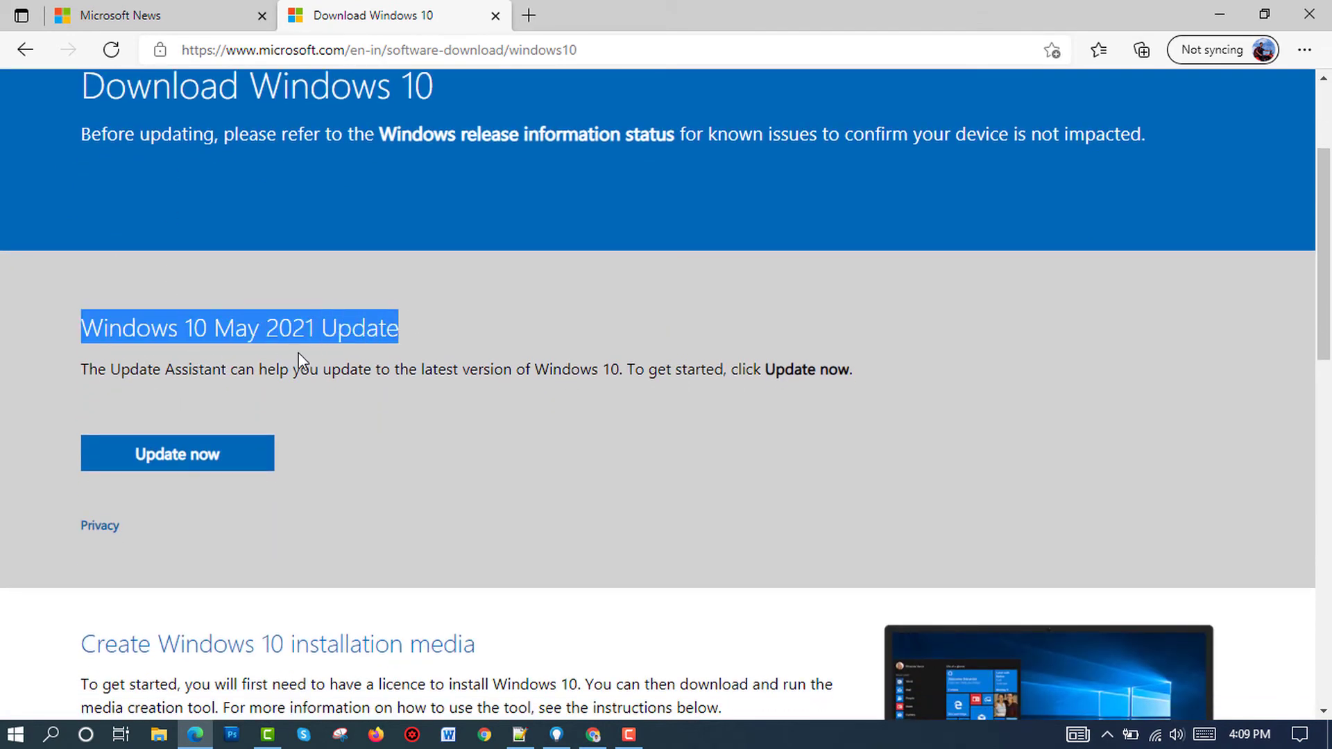
pyautogui.moveTo(637, 49); pyautogui.dragTo(176, 48)
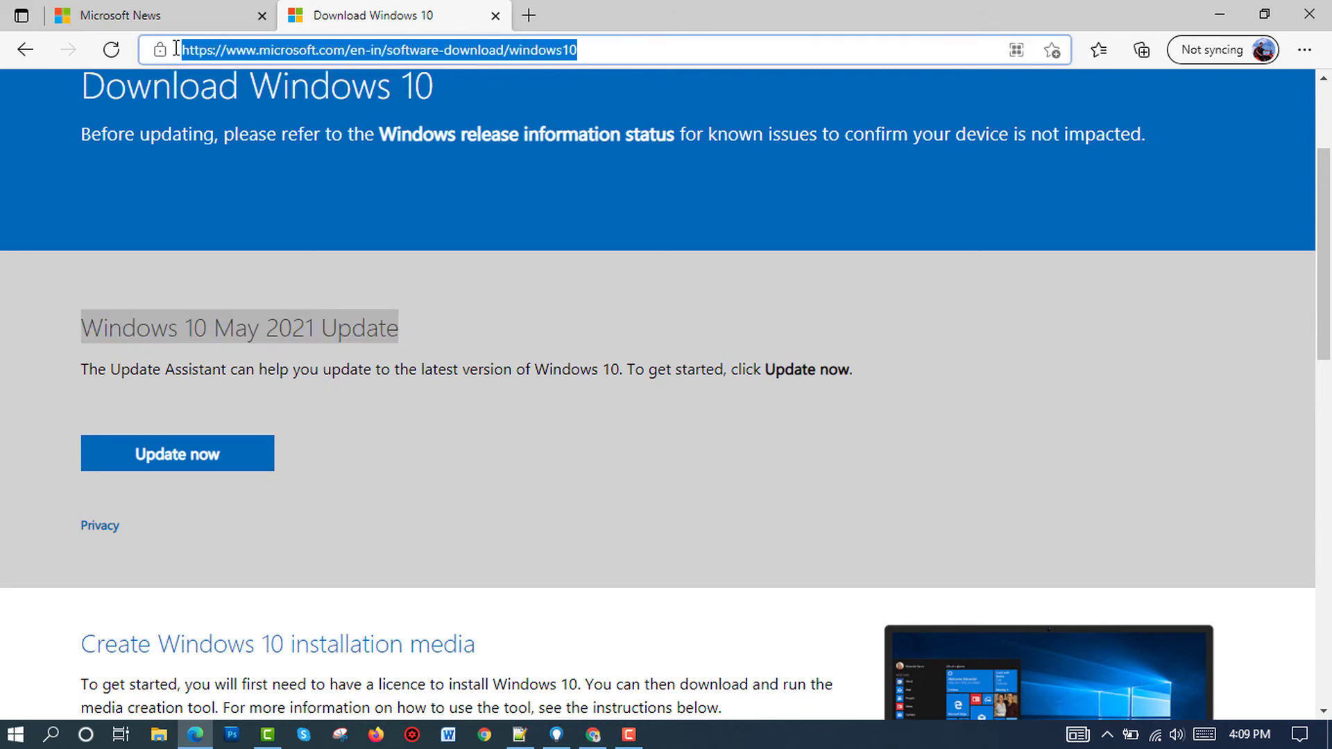
pyautogui.click(597, 42)
# Download and run the Windows 10 Update Assistant for the May 2021 Update, exiting it on its final page
pyautogui.click(171, 461)
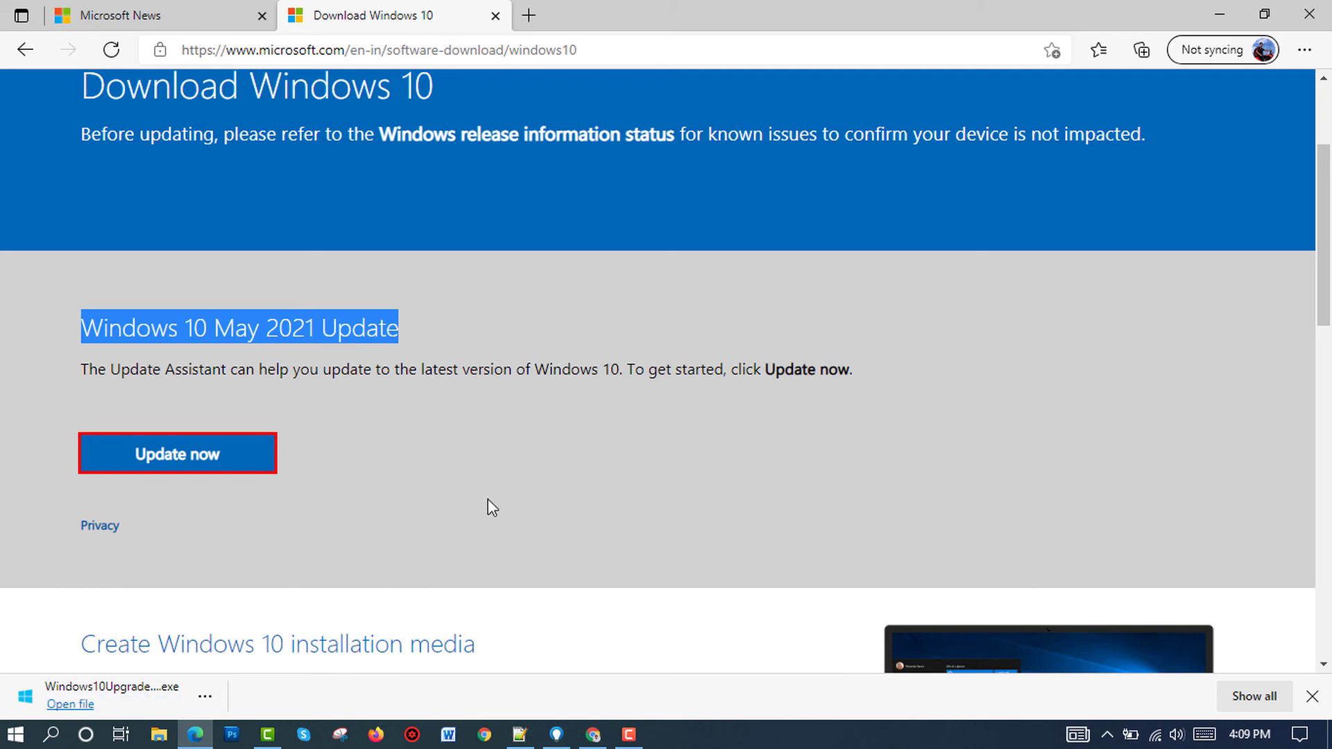
pyautogui.click(75, 705)
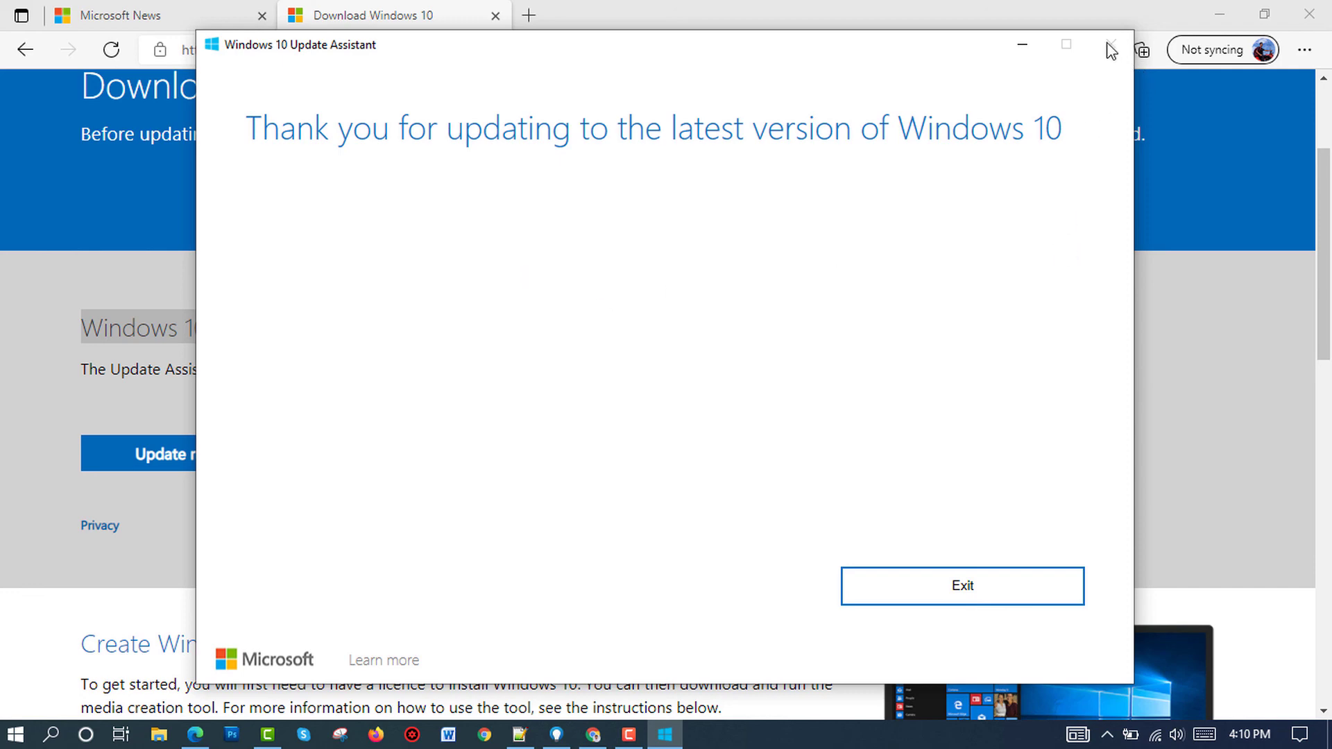
pyautogui.click(980, 601)
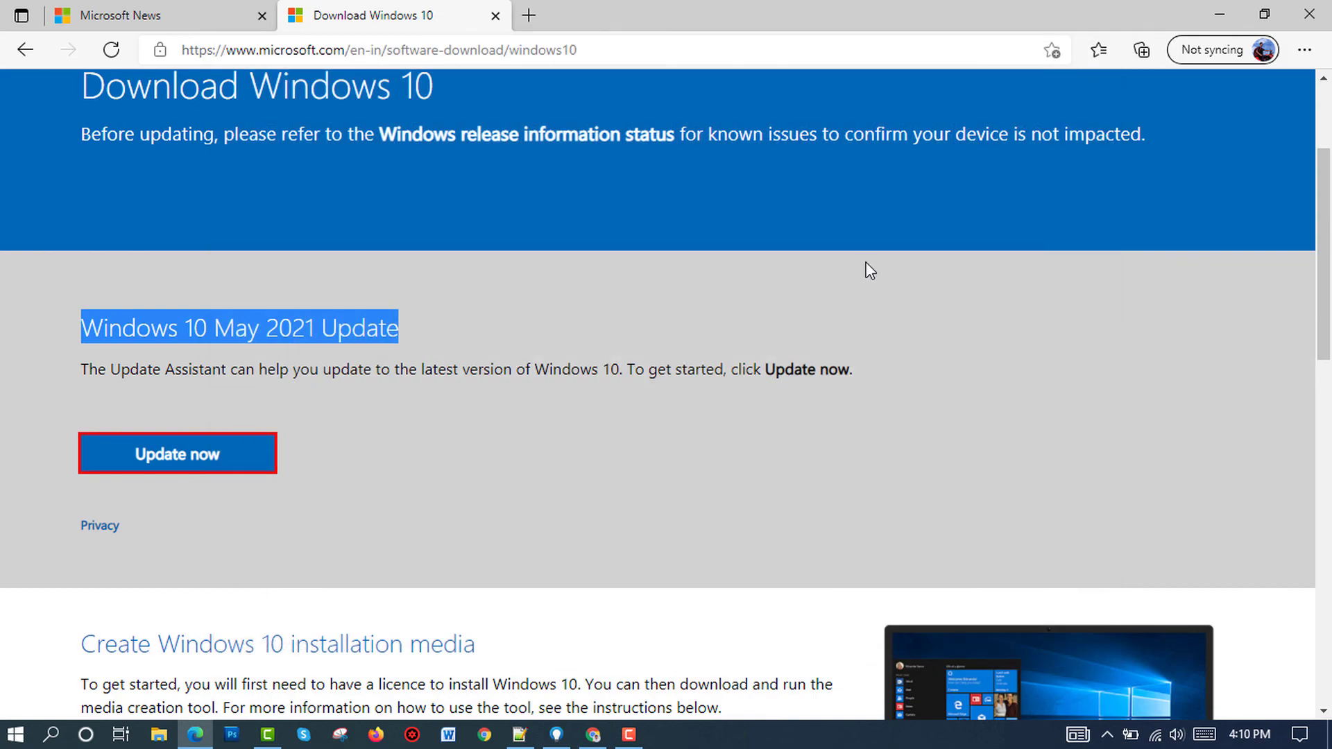